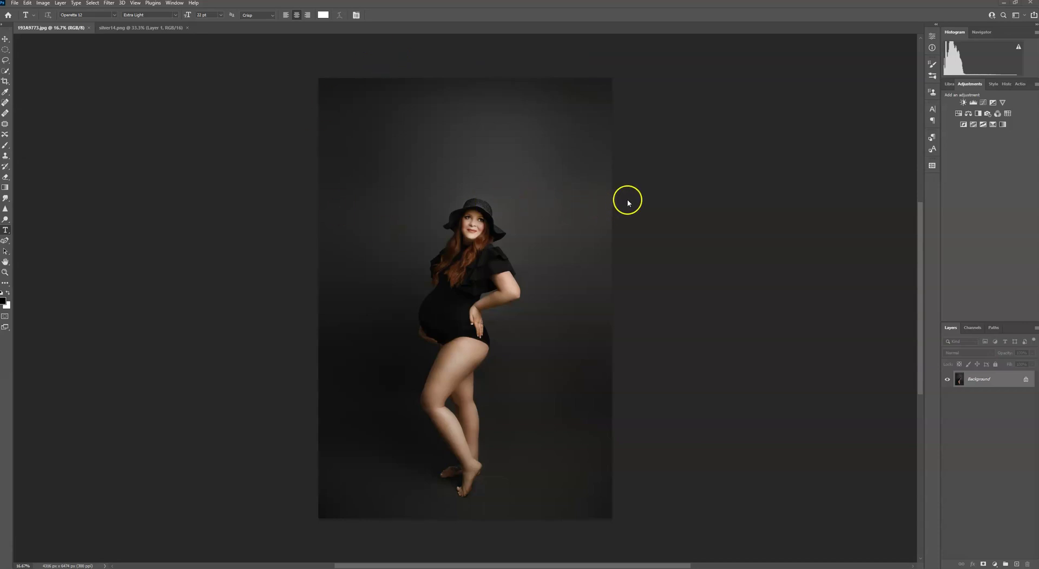
# - Select all of the silver rings document and copy the graphic
pyautogui.click(135, 28)
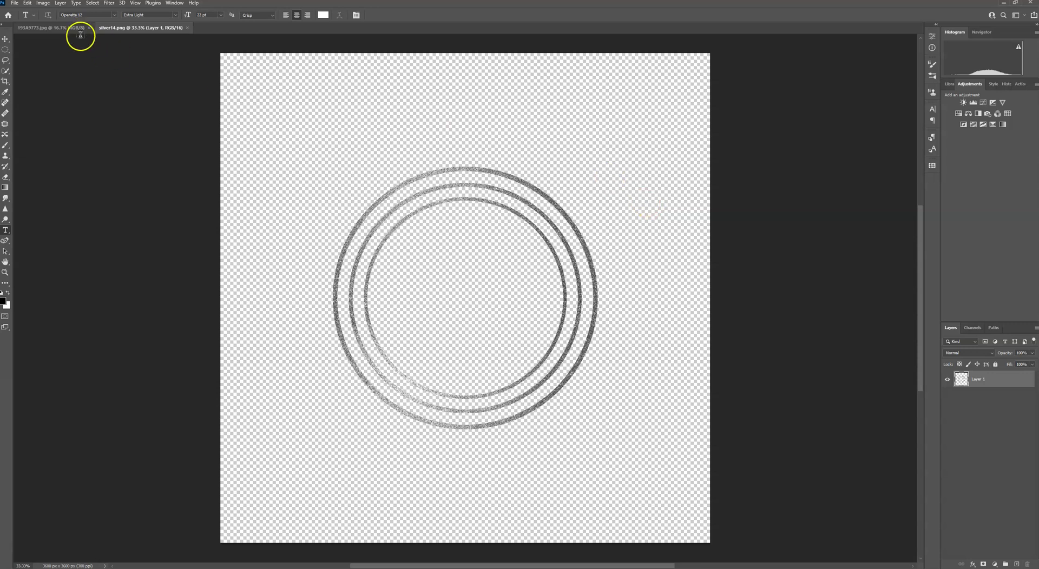
pyautogui.click(93, 3)
pyautogui.click(99, 11)
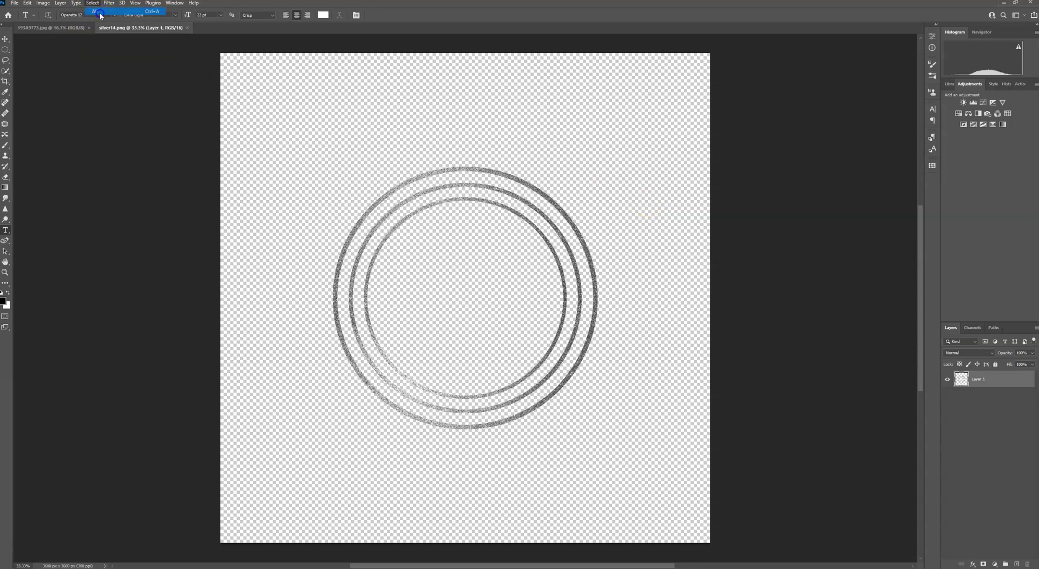
pyautogui.click(27, 3)
# - Paste the copied rings into the 193A9773.jpg portrait as Layer 1
pyautogui.click(49, 60)
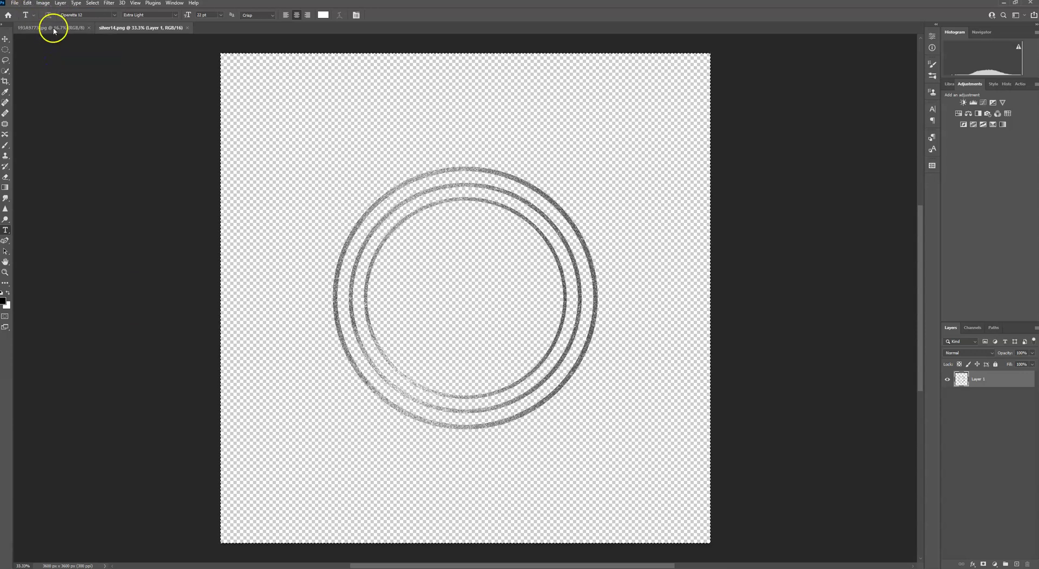
pyautogui.click(53, 29)
pyautogui.click(24, 6)
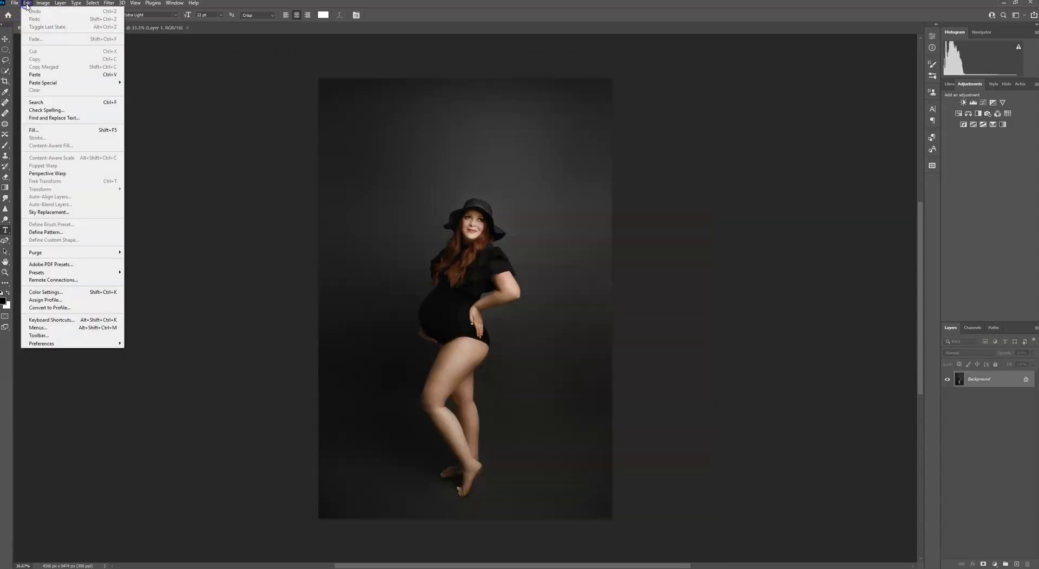
pyautogui.click(38, 70)
# - Free-transform the rings to about 3560x4012 px, centre them around the woman, and commit
pyautogui.hotkey('ctrl', 't')
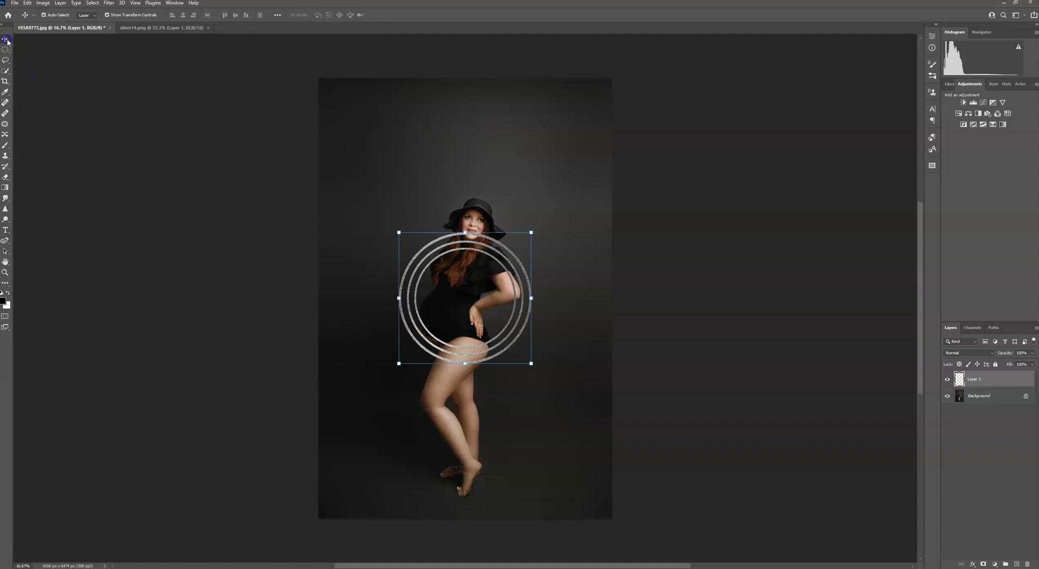
pyautogui.moveTo(399, 233); pyautogui.dragTo(307, 129)
pyautogui.moveTo(531, 364); pyautogui.dragTo(551, 402)
pyautogui.moveTo(507, 347); pyautogui.dragTo(545, 354)
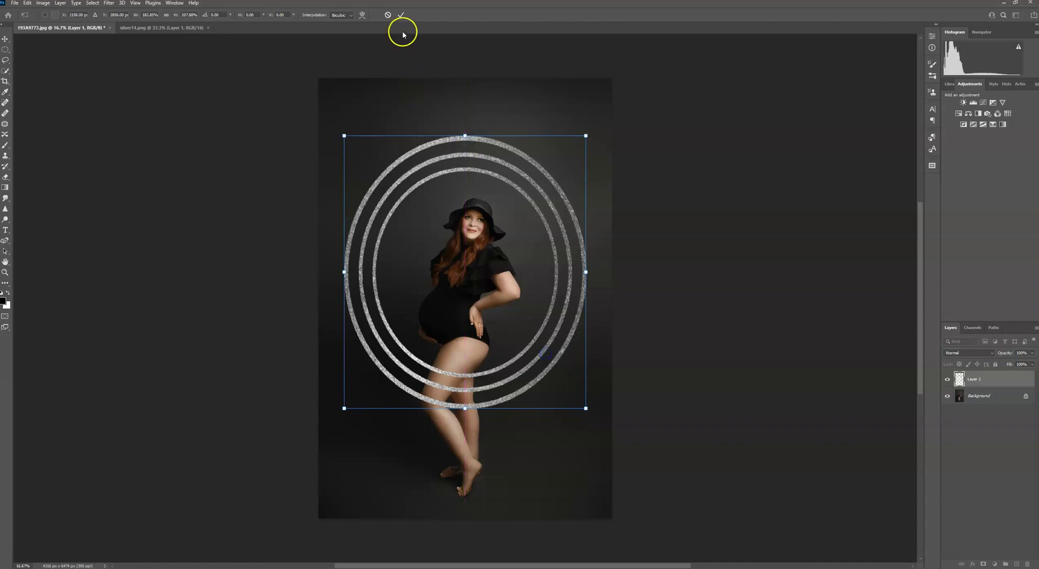
pyautogui.click(401, 14)
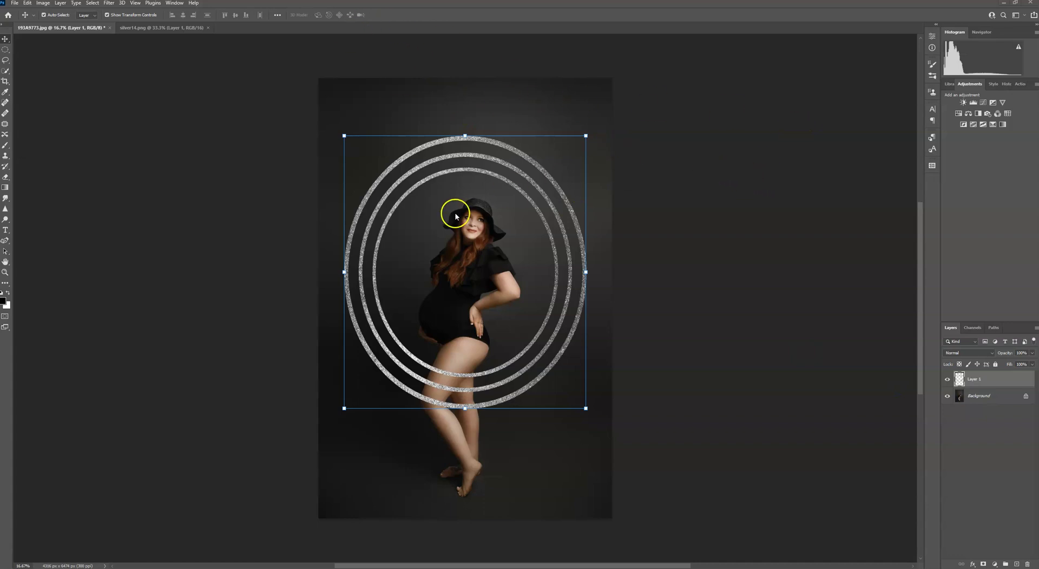
# - Select the woman with Select Subject and duplicate the Background layer as Background copy
pyautogui.click(992, 400)
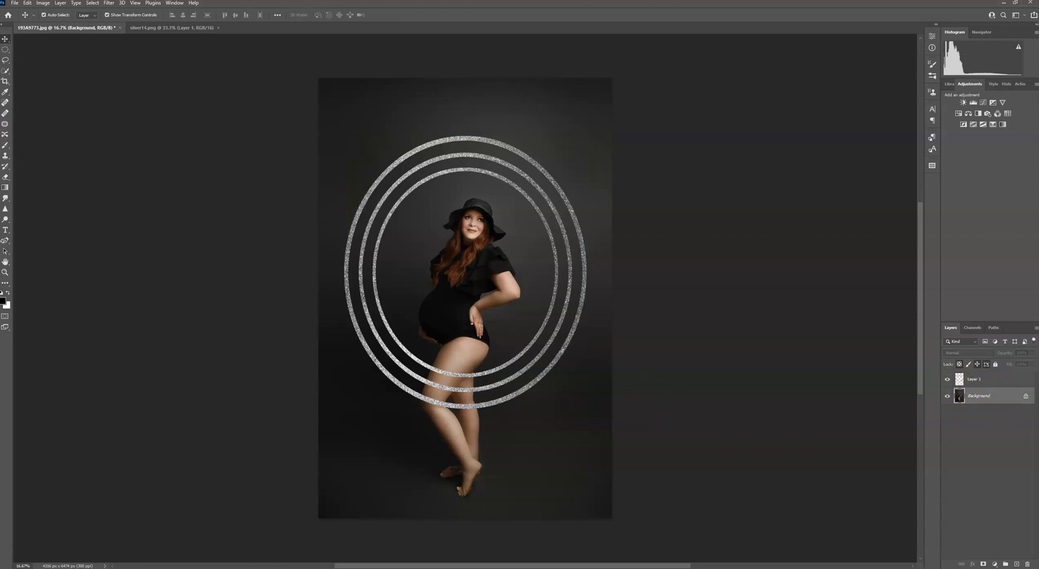
pyautogui.click(6, 70)
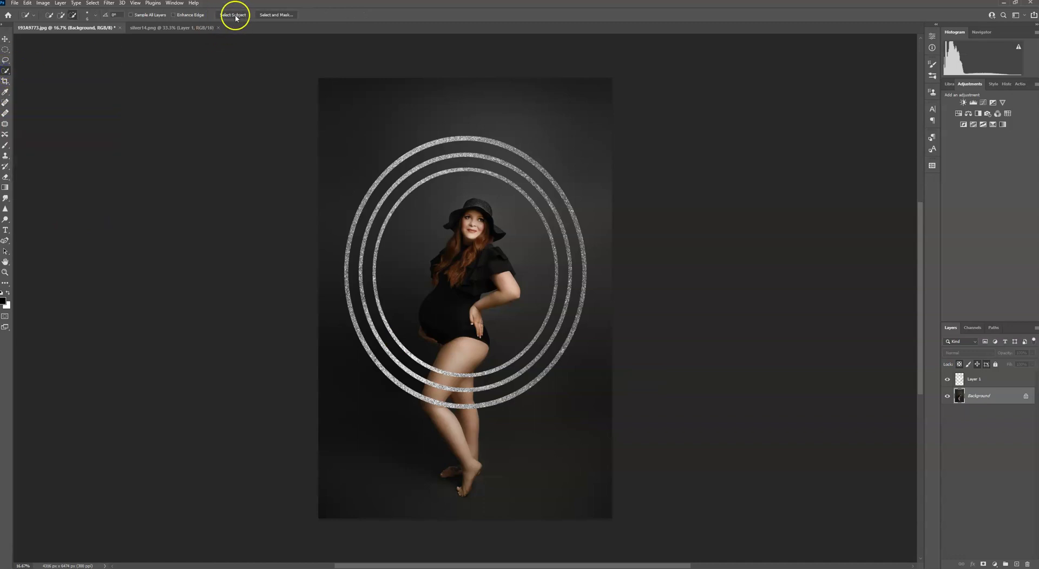
pyautogui.click(234, 14)
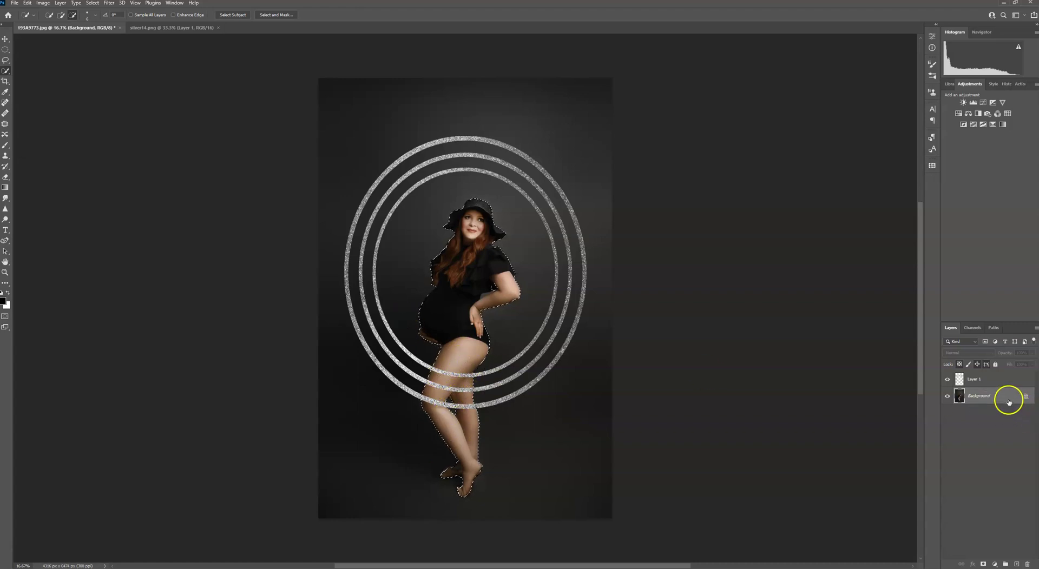
pyautogui.moveTo(1005, 398); pyautogui.dragTo(1016, 564)
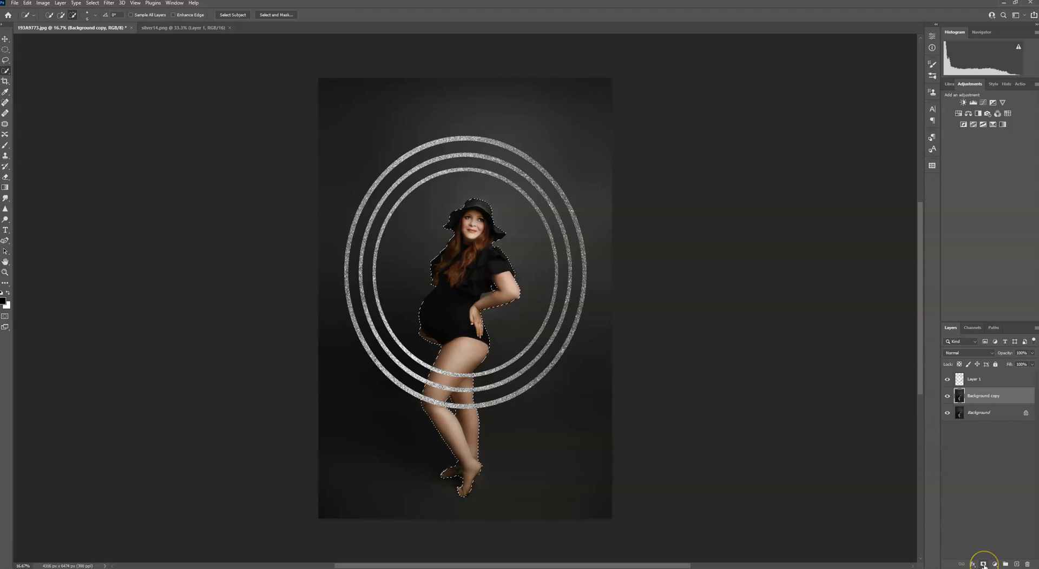
# - Mask Background copy to the woman, invert the mask, and clip Layer 1 to Background copy
pyautogui.click(983, 565)
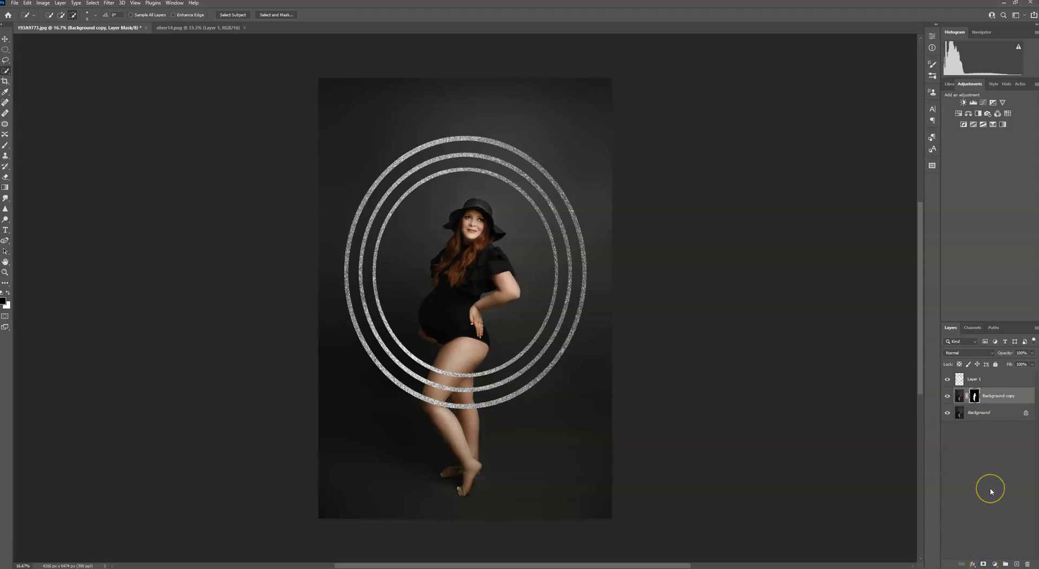
pyautogui.hotkey('ctrl', 'i')
pyautogui.click(988, 397)
pyautogui.click(987, 381)
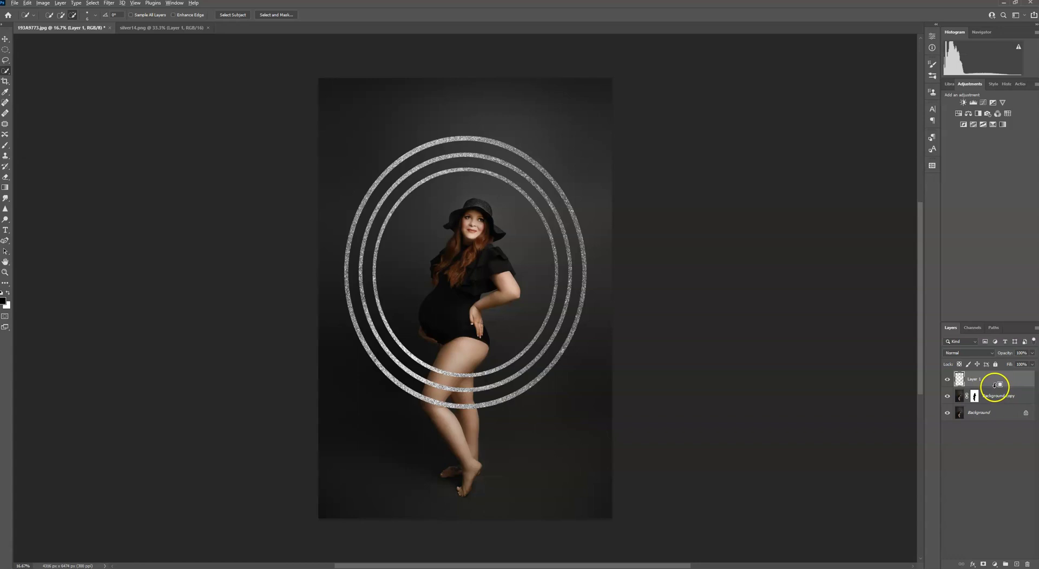
pyautogui.keyDown('alt'); pyautogui.click(998, 385); pyautogui.keyUp('alt')
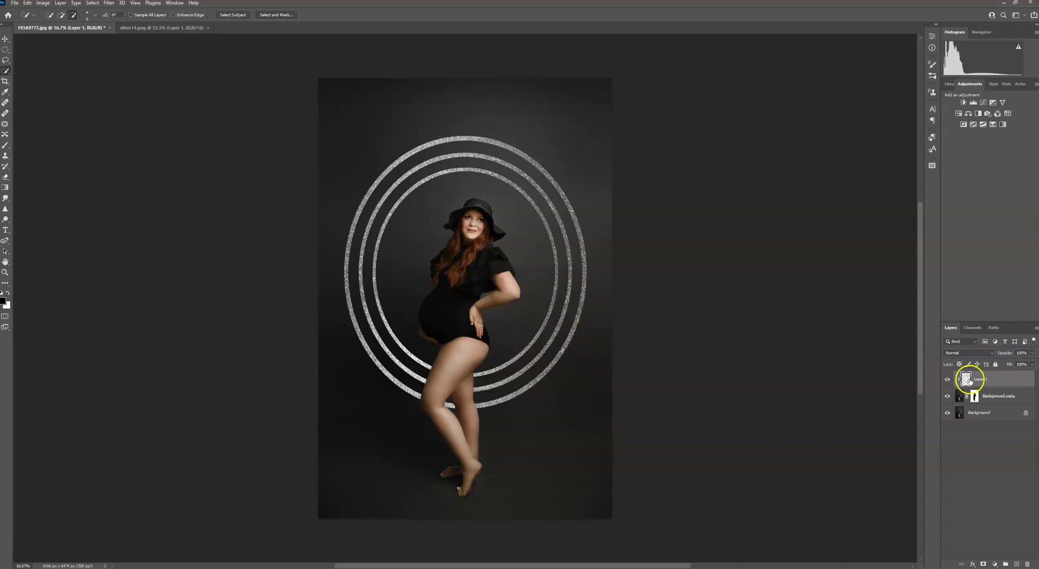
# - Add a mask to Layer 1 and set a 432 px soft round brush at 20% opacity
pyautogui.click(983, 564)
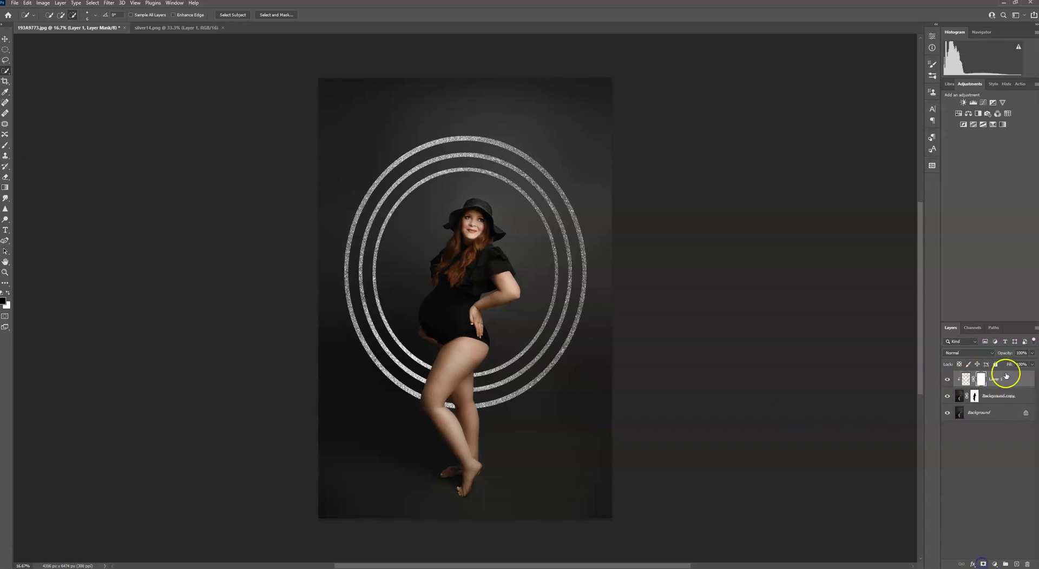
pyautogui.click(6, 145)
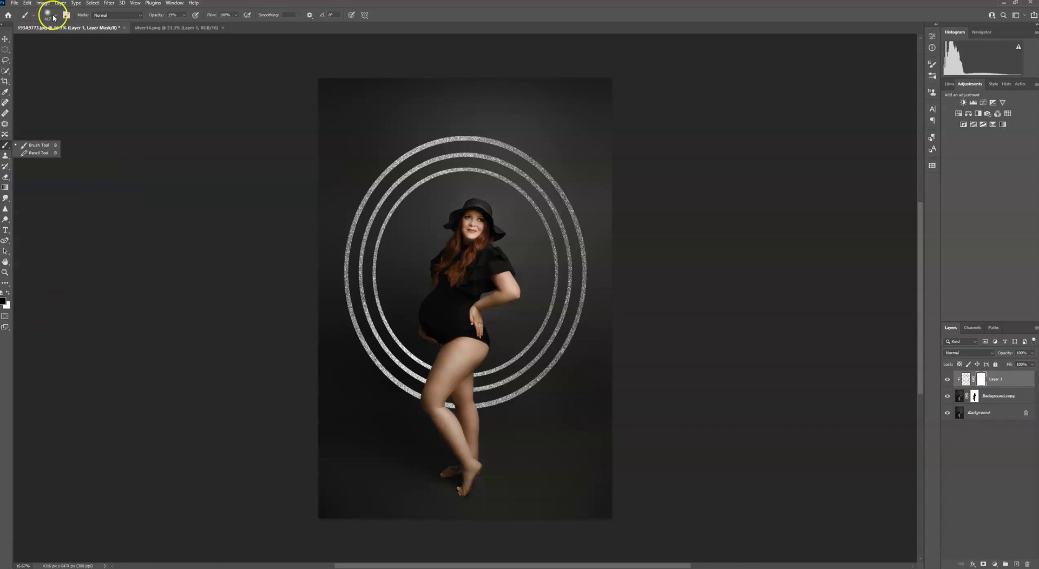
pyautogui.click(150, 14)
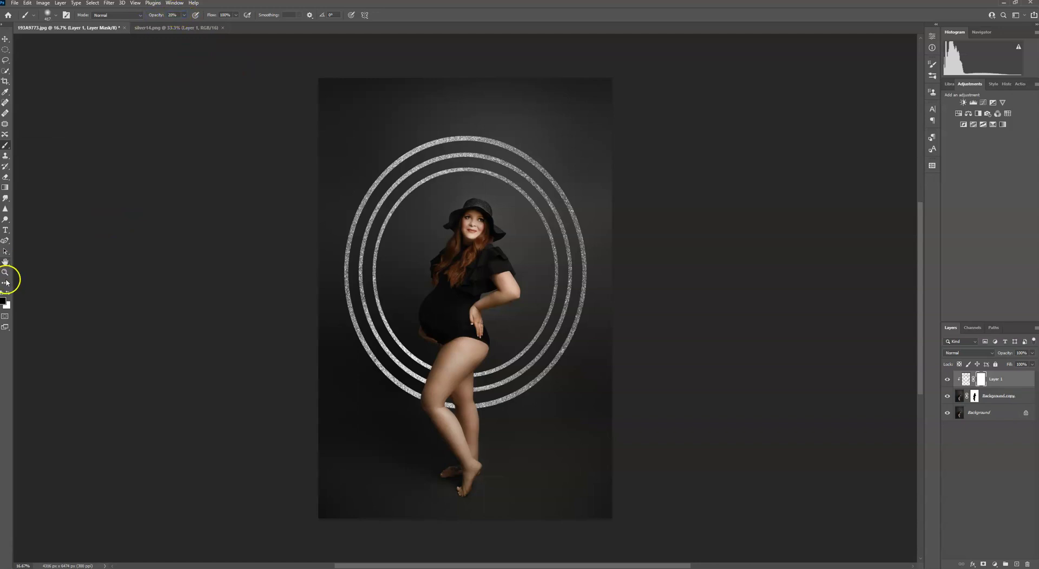
pyautogui.click(54, 16)
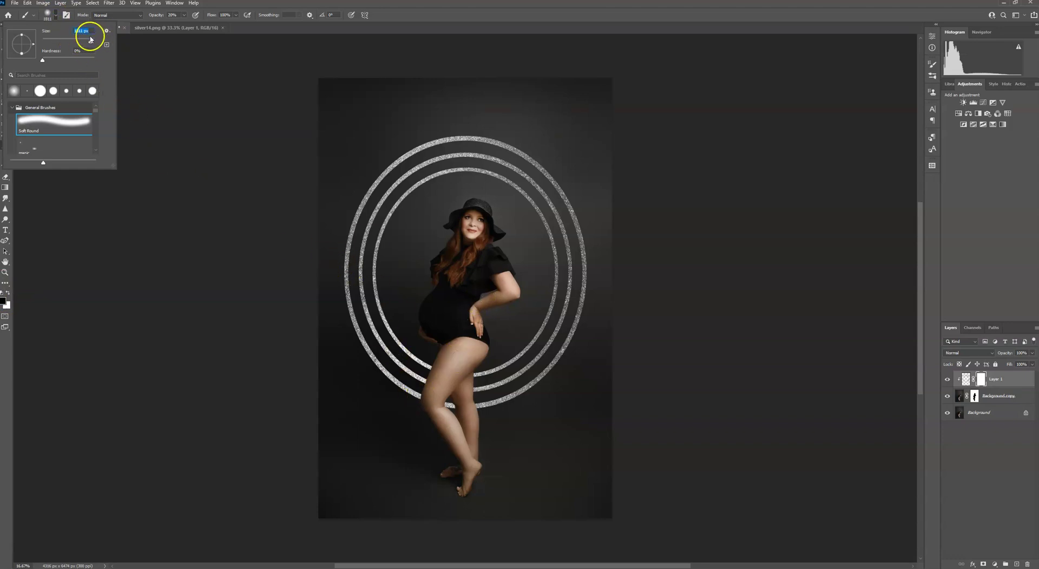
pyautogui.write('432')
pyautogui.press('Return')
pyautogui.click(429, 395)
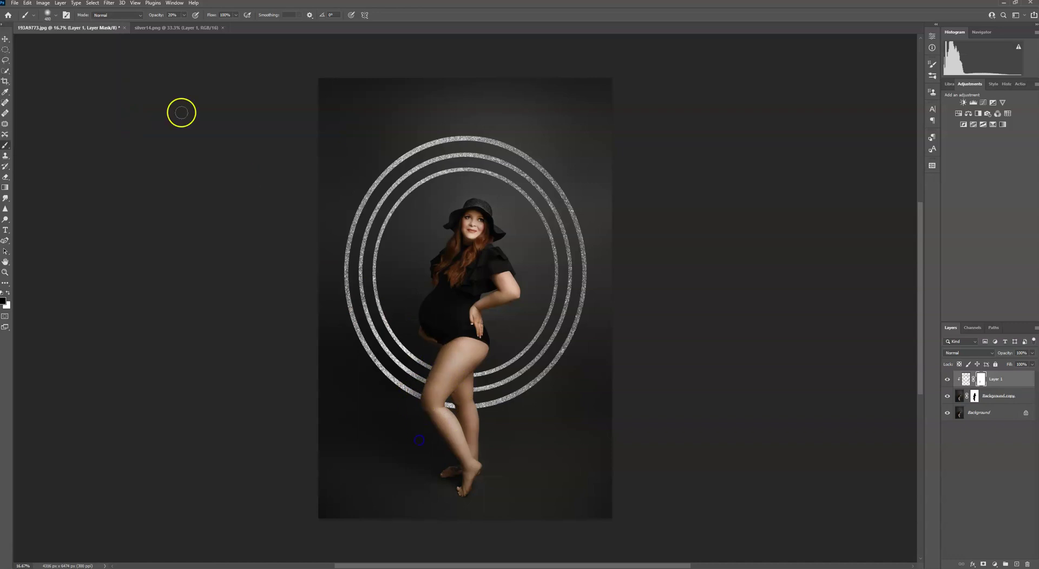
pyautogui.click(54, 15)
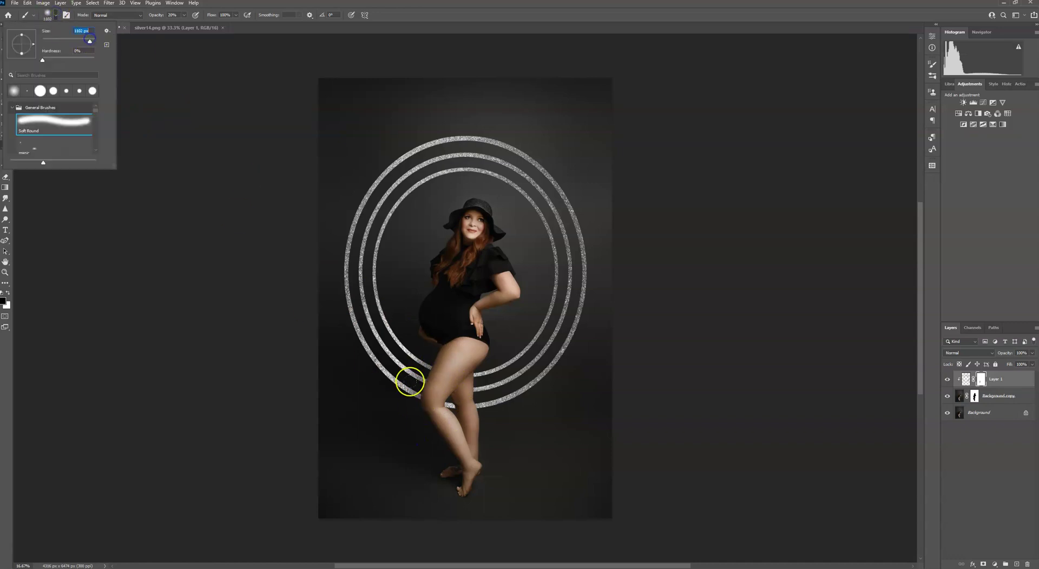
# - Paint black on the mask to hide the rings beside the leg and belly
pyautogui.moveTo(432, 389); pyautogui.dragTo(401, 352)
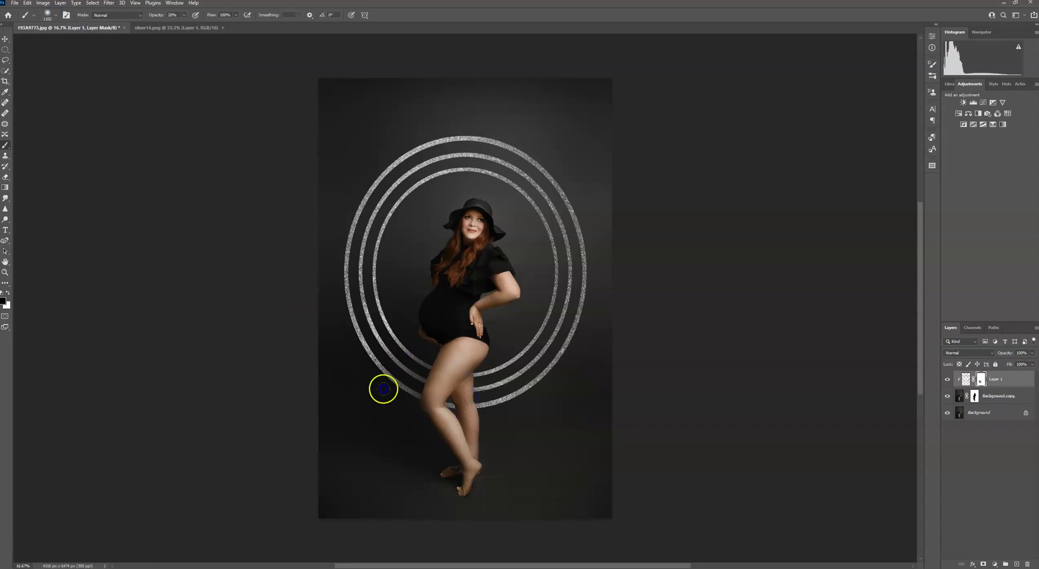
pyautogui.moveTo(403, 351)
pyautogui.mouseDown()
pyautogui.moveTo(395, 320)
pyautogui.moveTo(387, 325)
pyautogui.moveTo(414, 370)
pyautogui.mouseUp()
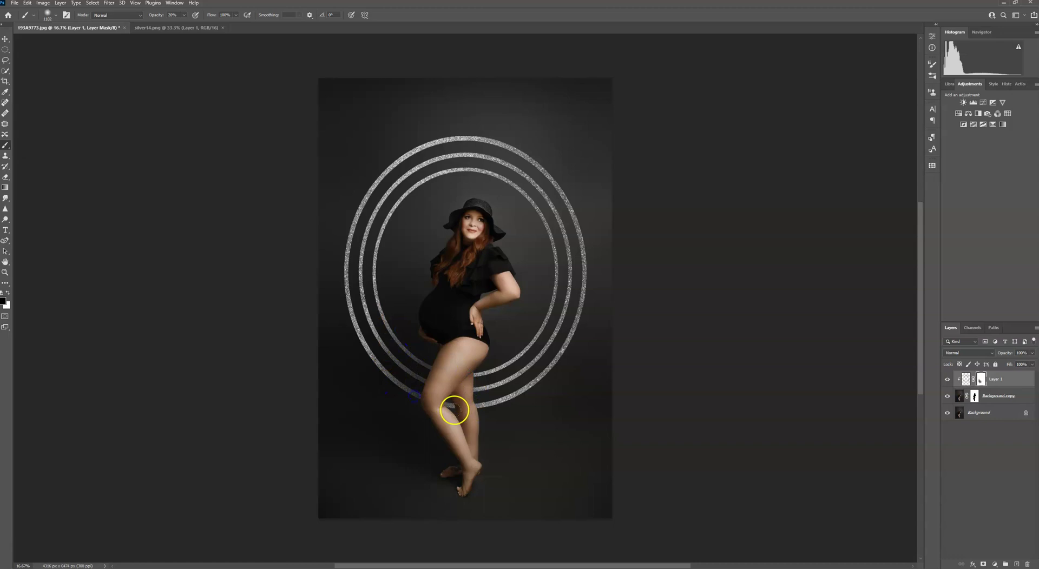
pyautogui.moveTo(392, 330); pyautogui.dragTo(400, 314)
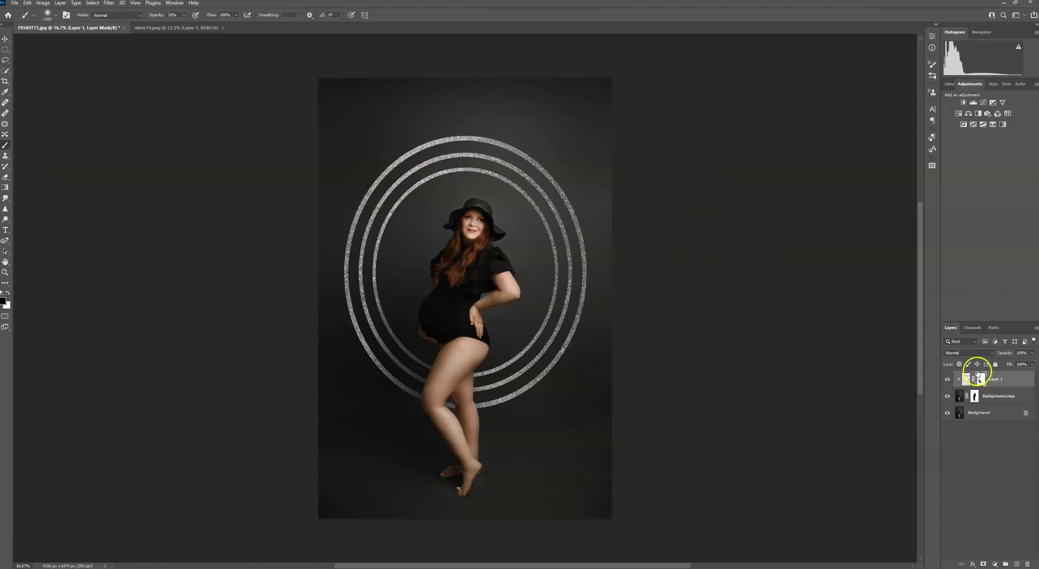
# - Set Layer 1 to Overlay blend mode and duplicate it as Layer 1 copy
pyautogui.click(969, 353)
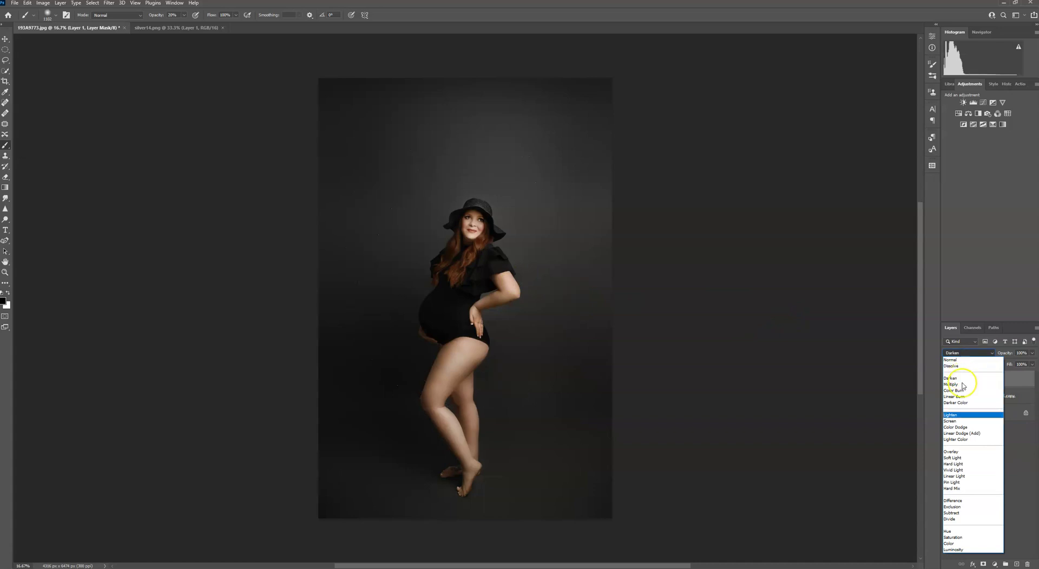
pyautogui.click(973, 453)
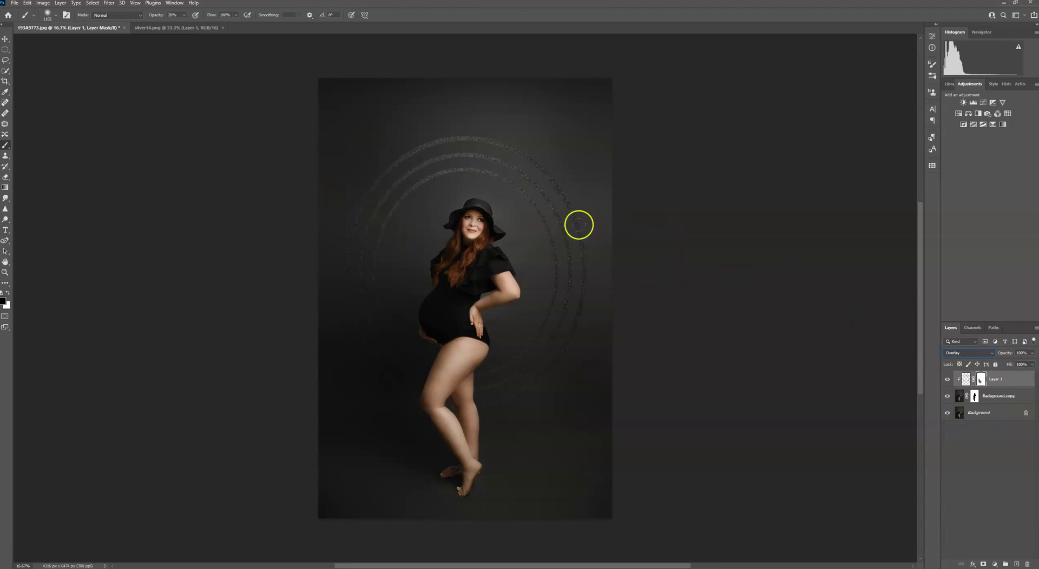
pyautogui.click(1011, 384)
pyautogui.moveTo(1023, 385); pyautogui.dragTo(1020, 564)
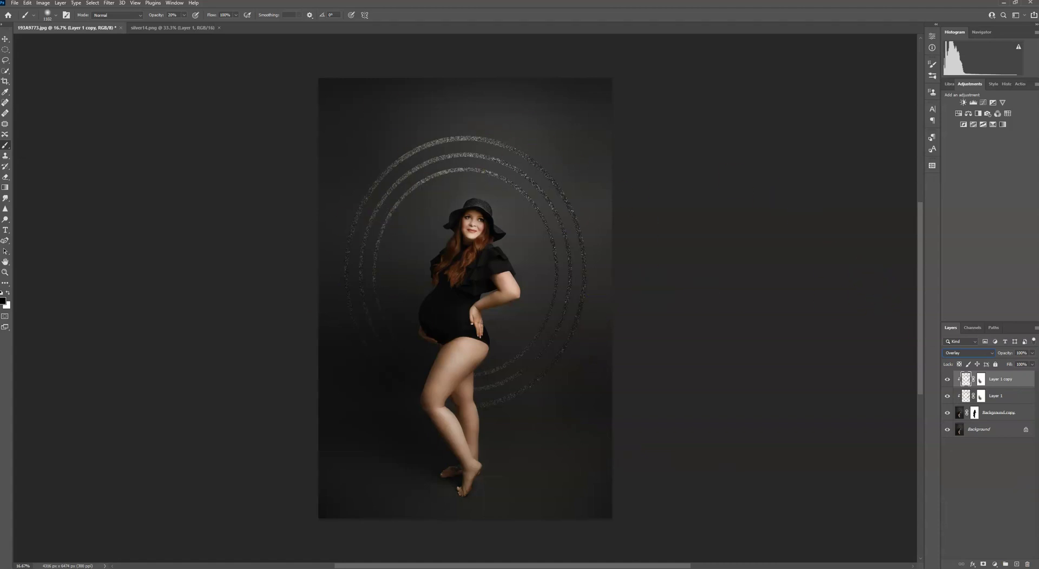
# - Merge Layer 1 and Layer 1 copy into a single rings layer
pyautogui.keyDown('ctrl'); pyautogui.click(1007, 399); pyautogui.keyUp('ctrl')
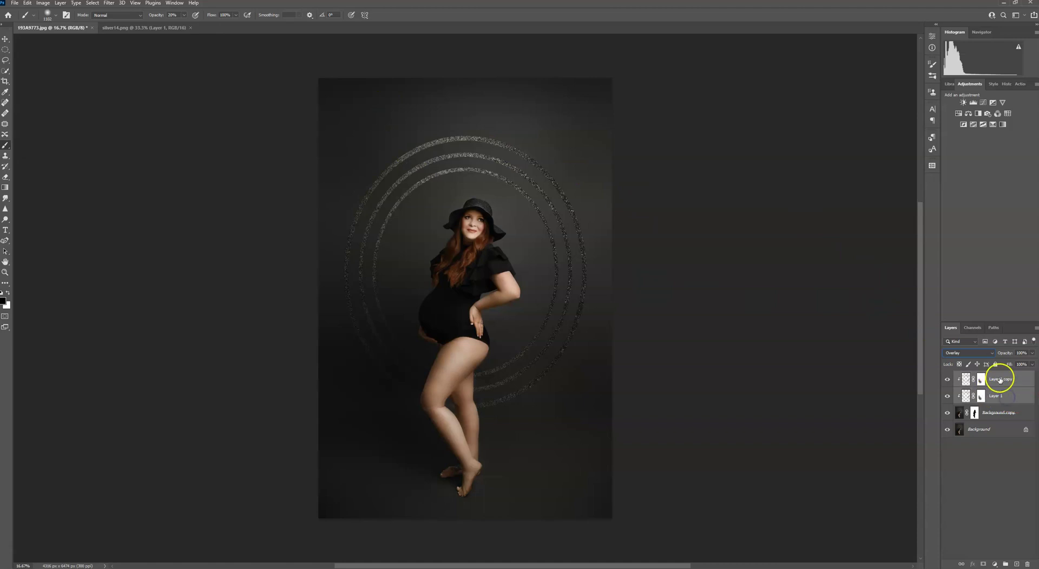
pyautogui.rightClick(1004, 395)
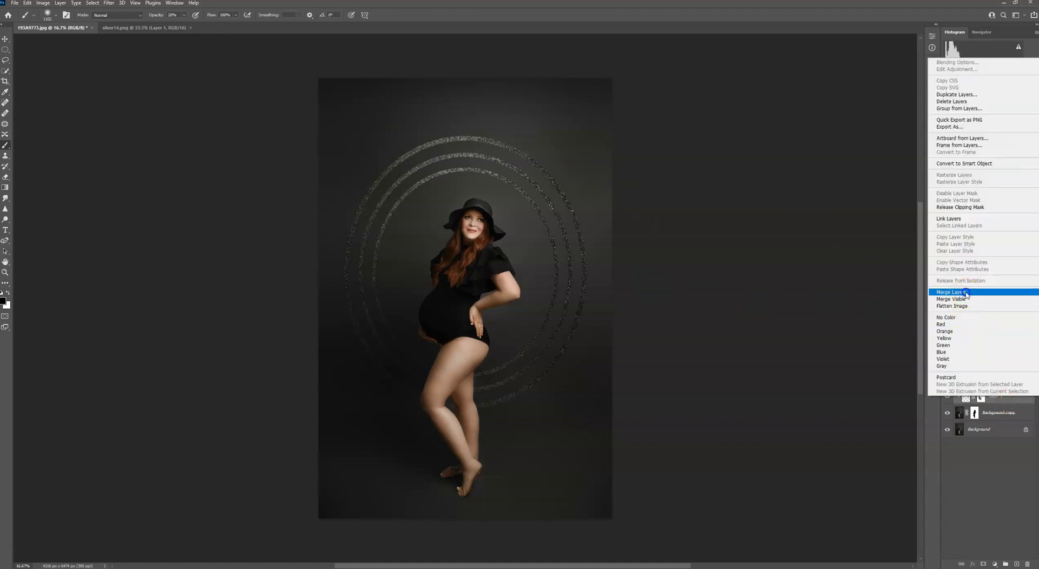
pyautogui.click(967, 293)
# - Set the merged rings layer to Overlay, clip it to Background copy, then release the clip
pyautogui.click(973, 354)
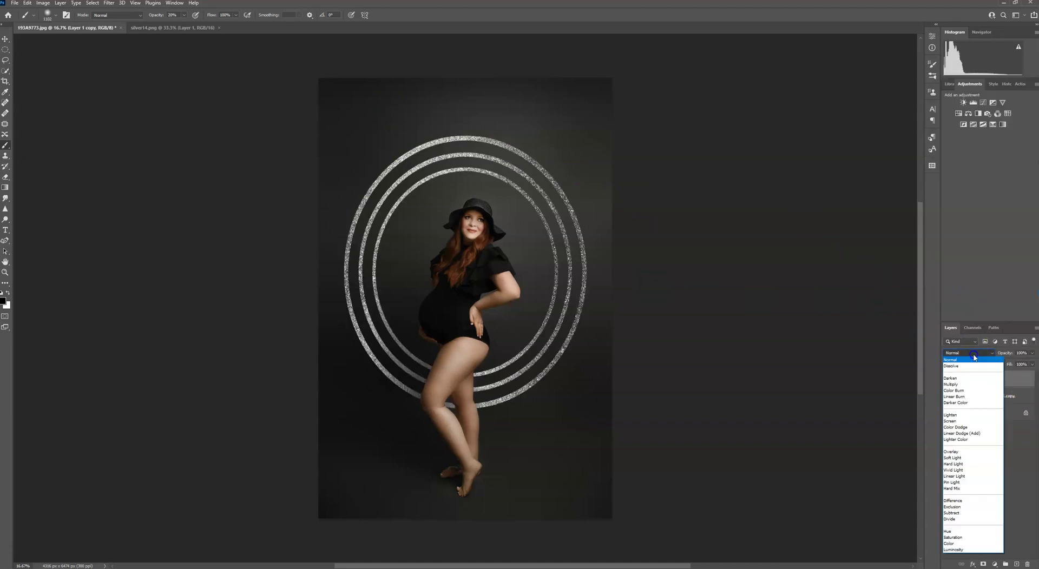
pyautogui.click(970, 454)
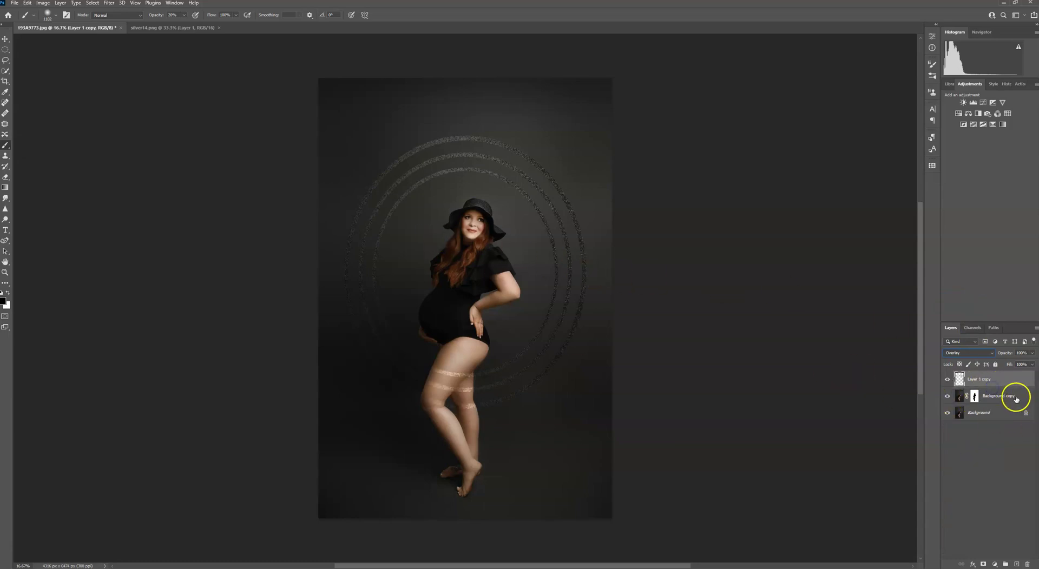
pyautogui.keyDown('alt'); pyautogui.click(991, 388); pyautogui.keyUp('alt')
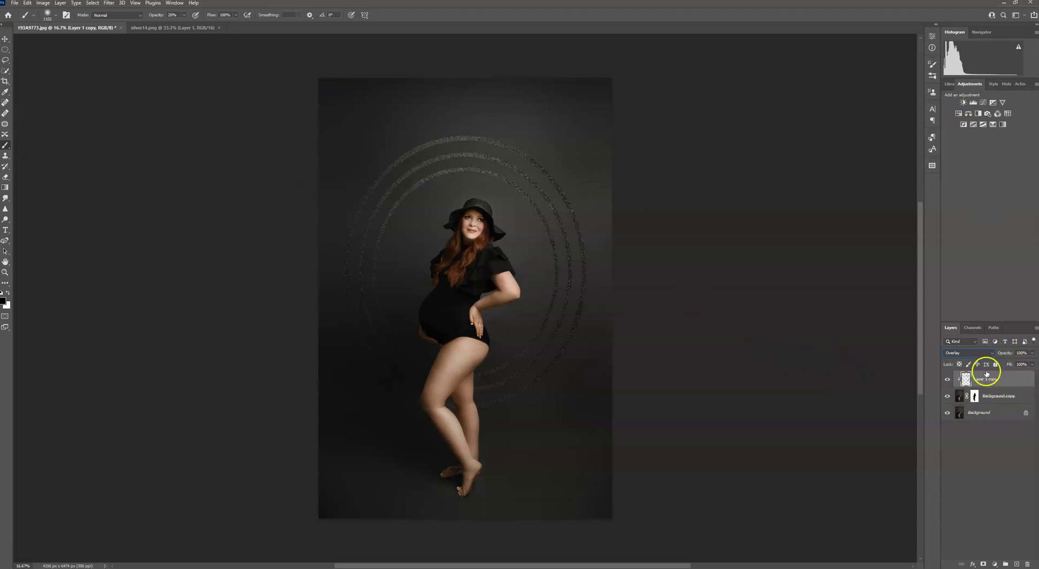
pyautogui.click(1009, 393)
pyautogui.hotkey('ctrl', '0')
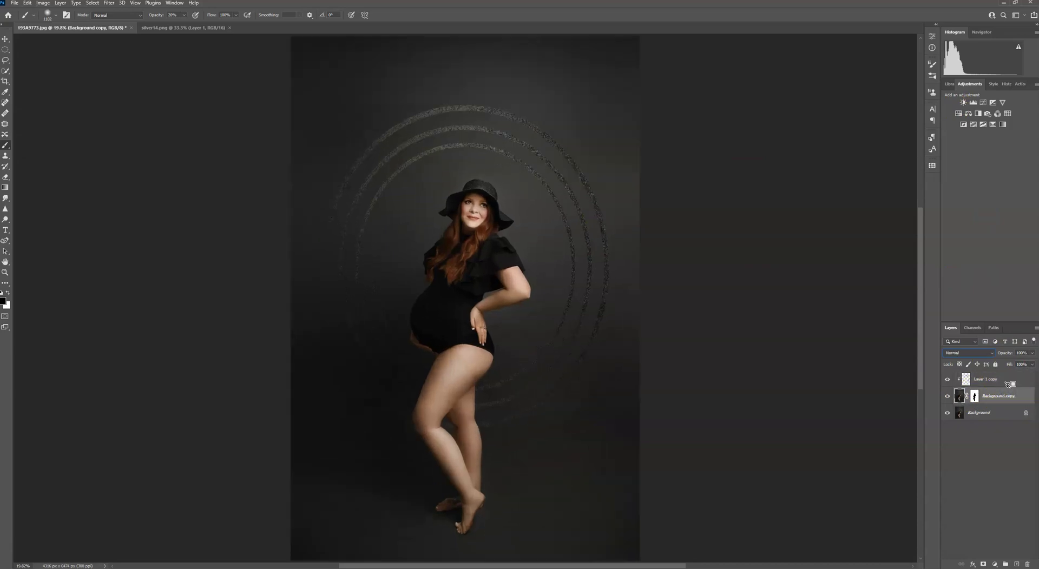
pyautogui.keyDown('alt'); pyautogui.click(1008, 385); pyautogui.keyUp('alt')
pyautogui.hotkey('ctrl', '-')
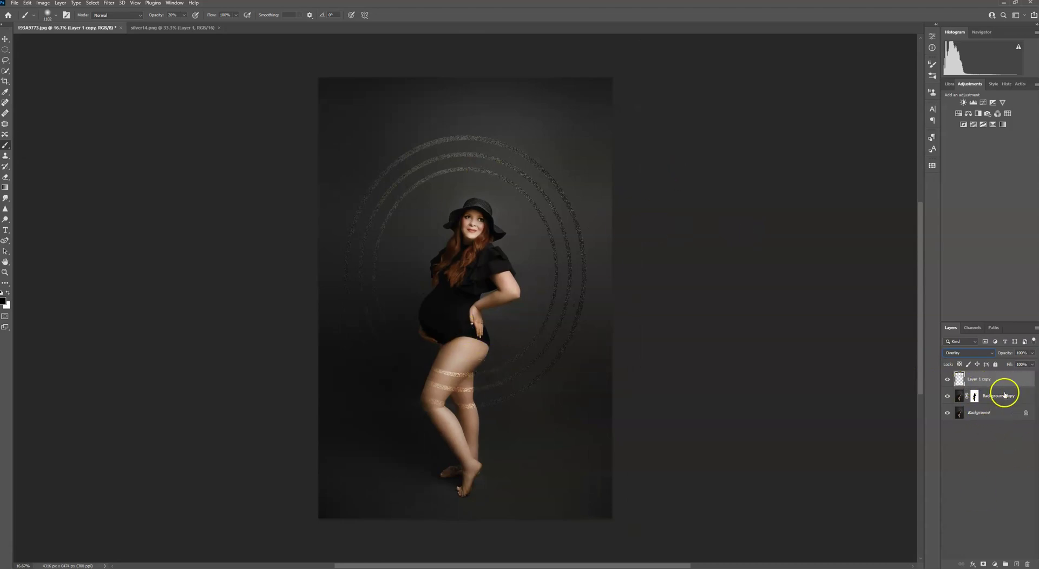
# - Add a colorized Hue/Saturation adjustment at saturation 25, clipped to the rings layer
pyautogui.click(959, 114)
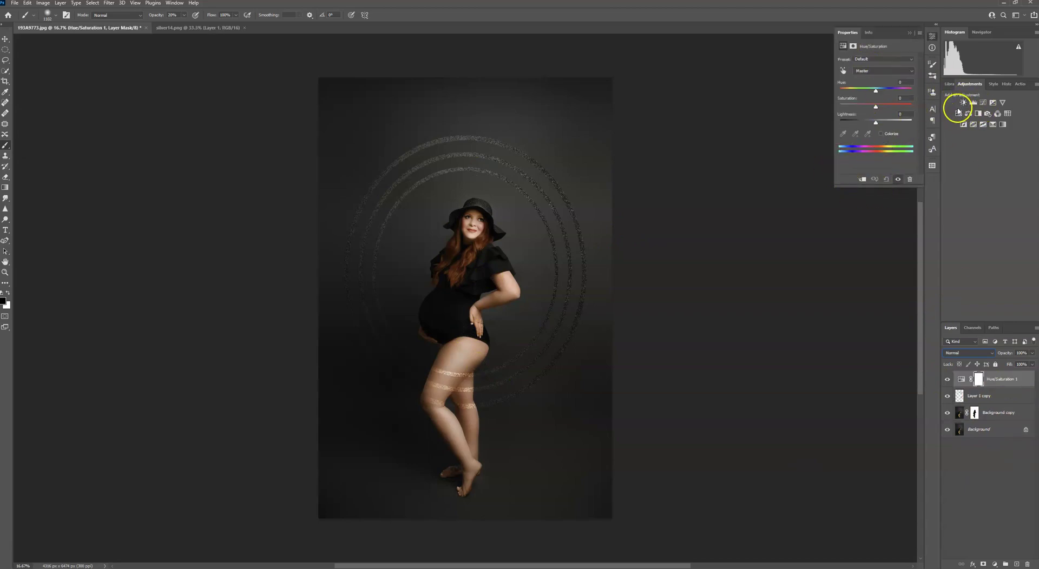
pyautogui.click(881, 134)
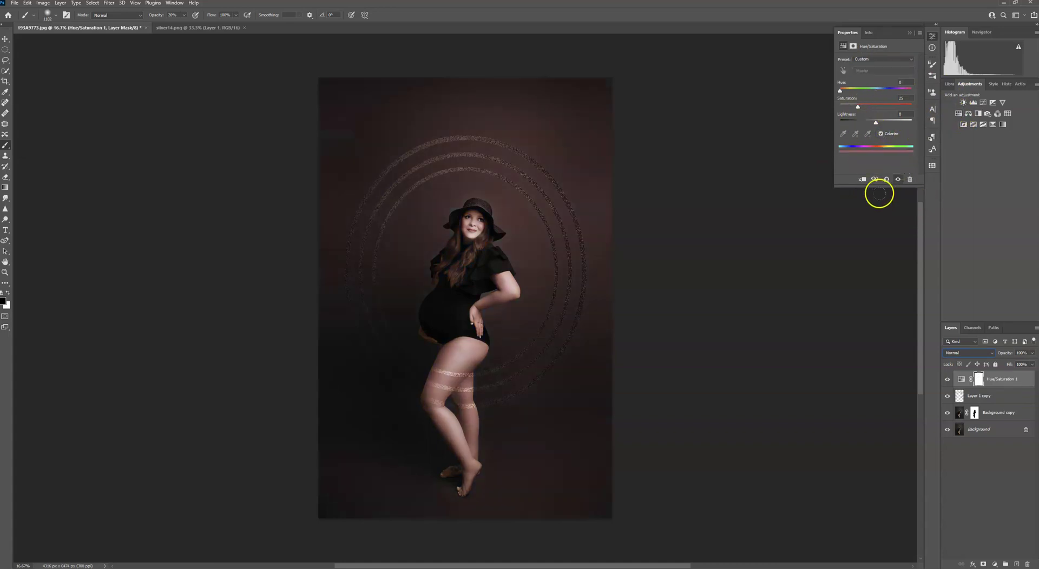
pyautogui.click(863, 180)
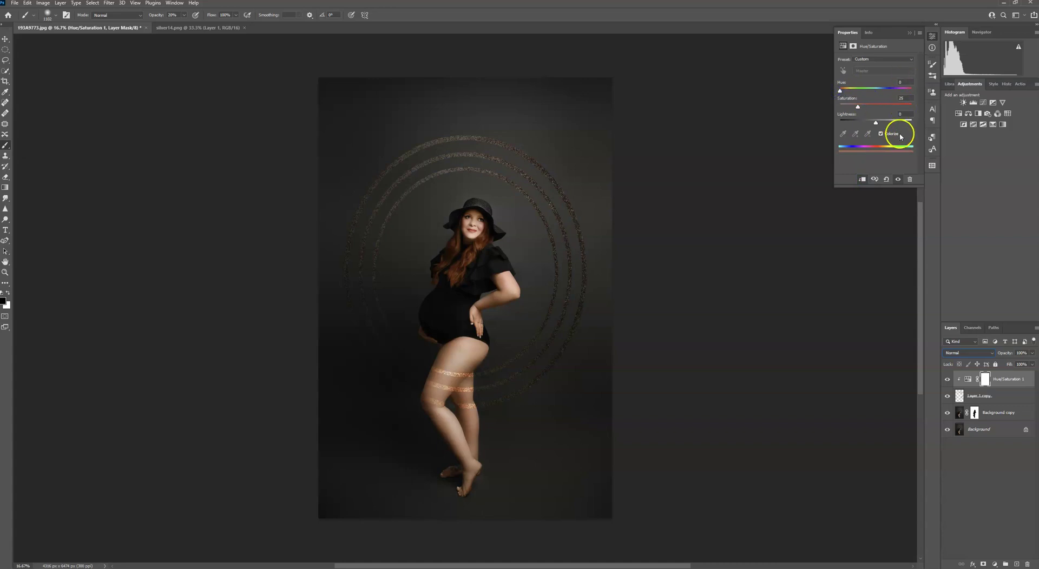
pyautogui.click(909, 33)
# - Delete the Hue/Saturation 1 layer, re-clip the rings, and cancel the Layer Style dialog
pyautogui.click(1019, 384)
pyautogui.moveTo(1018, 385); pyautogui.dragTo(1030, 564)
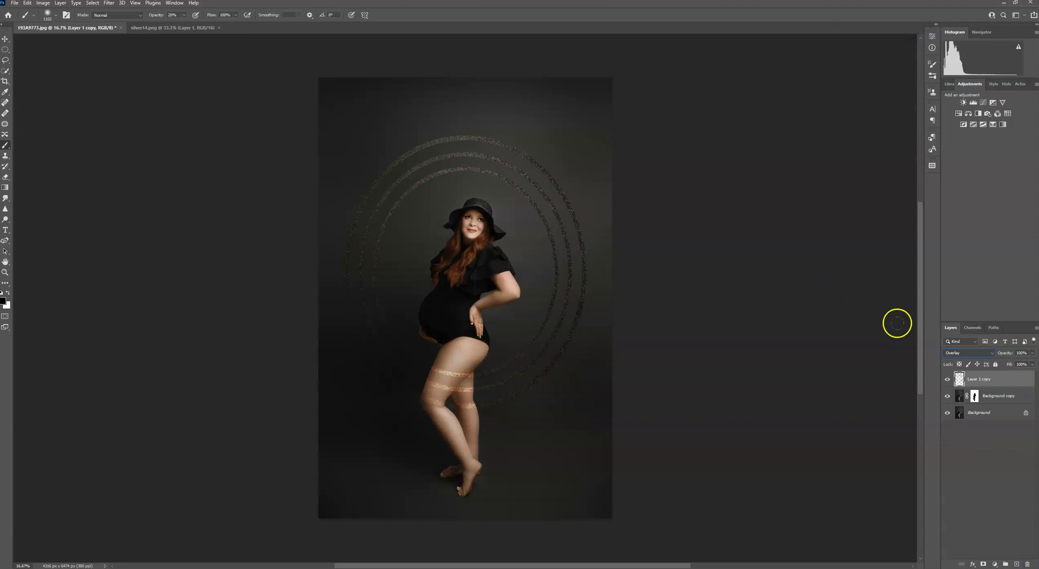
pyautogui.keyDown('alt'); pyautogui.click(988, 384); pyautogui.keyUp('alt')
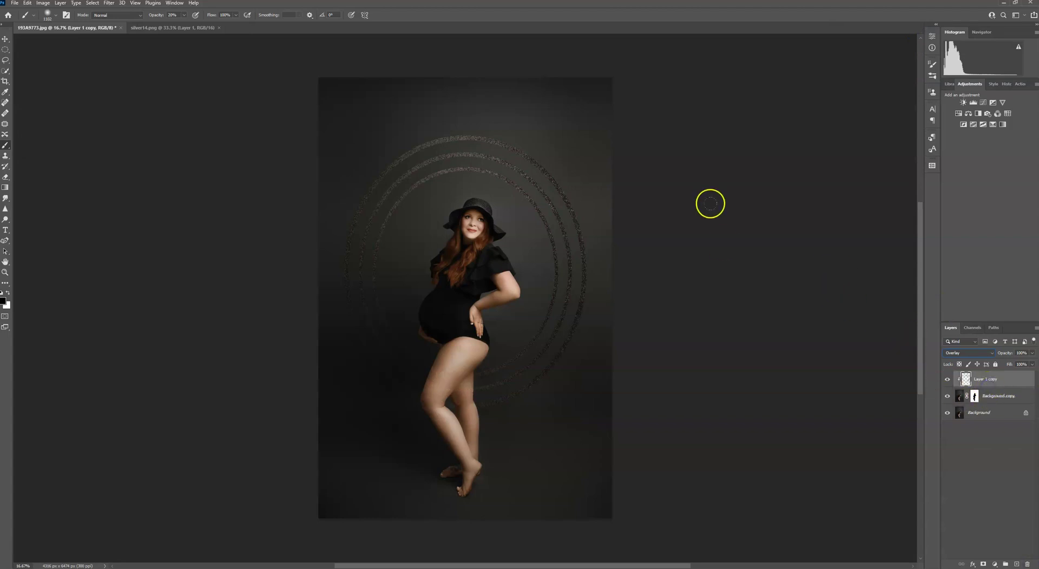
pyautogui.click(1020, 383)
pyautogui.doubleClick(1027, 384)
pyautogui.click(1008, 53)
# - Revert the document to the original 193A9773.jpg snapshot in History
pyautogui.click(1001, 85)
pyautogui.moveTo(1034, 219); pyautogui.dragTo(1035, 101)
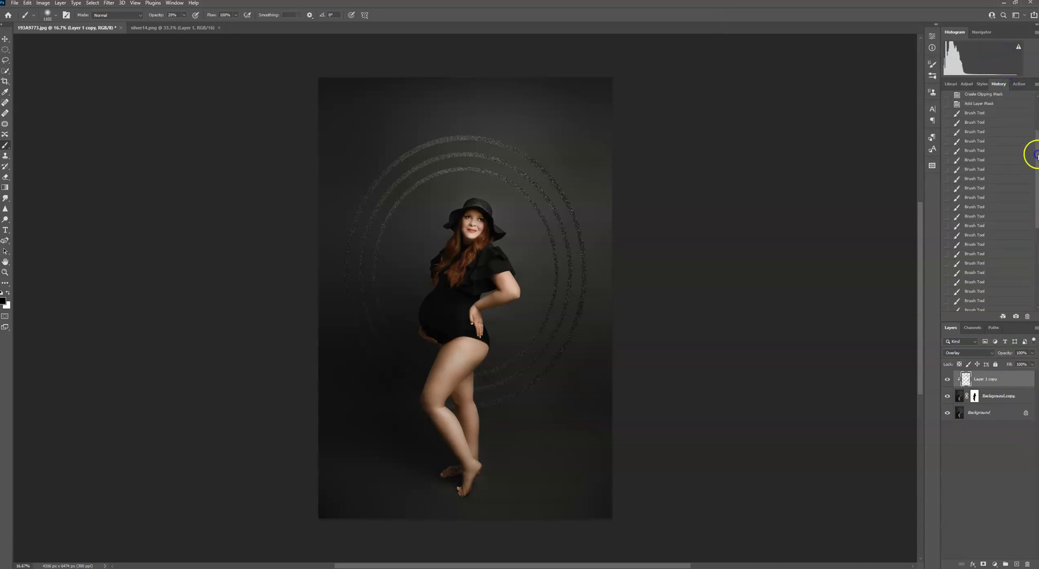
pyautogui.click(1004, 102)
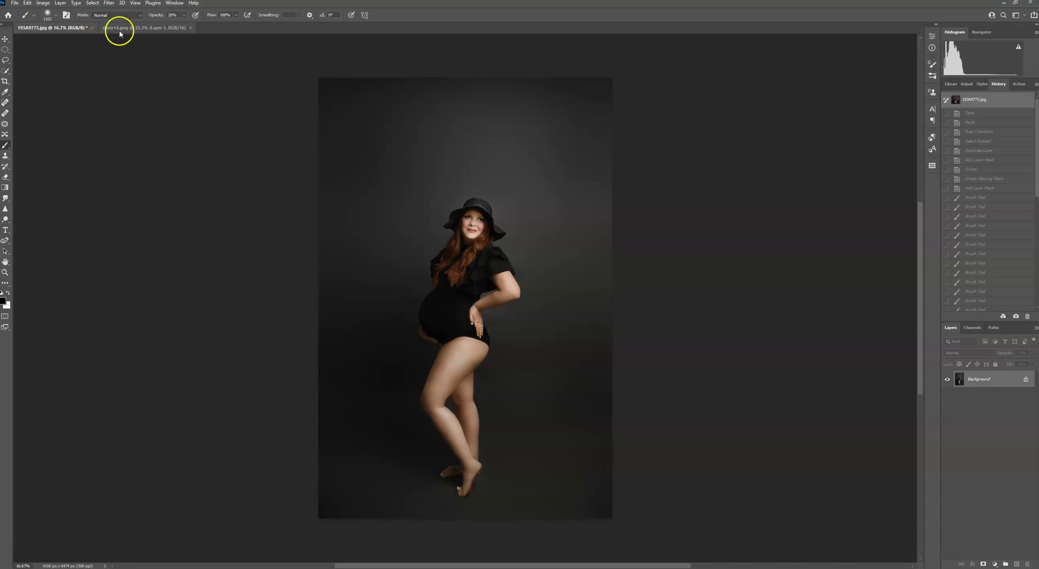
# - Place the silver5 ring image into the portrait as an embedded layer
pyautogui.click(16, 3)
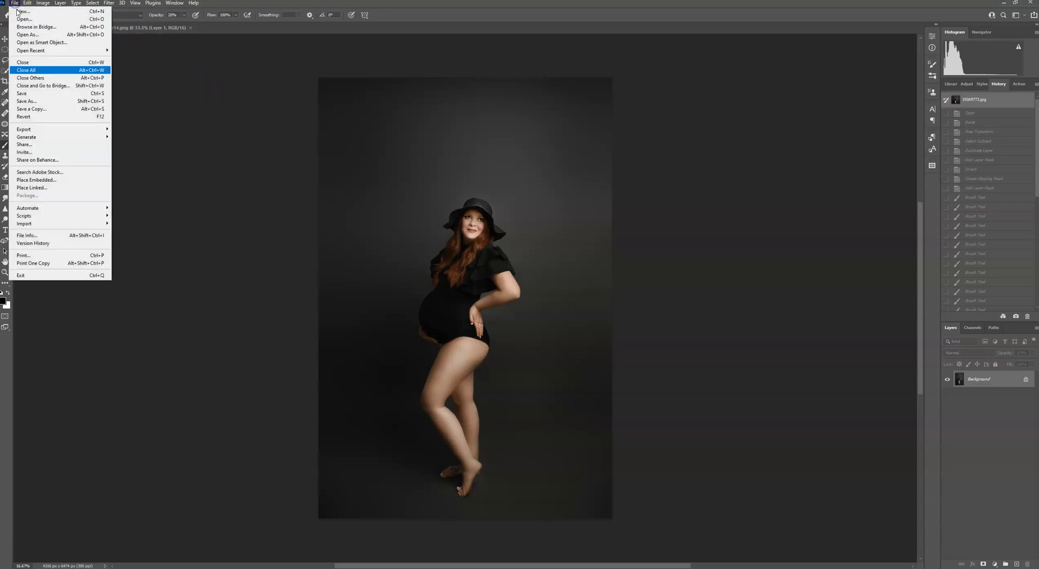
pyautogui.click(54, 183)
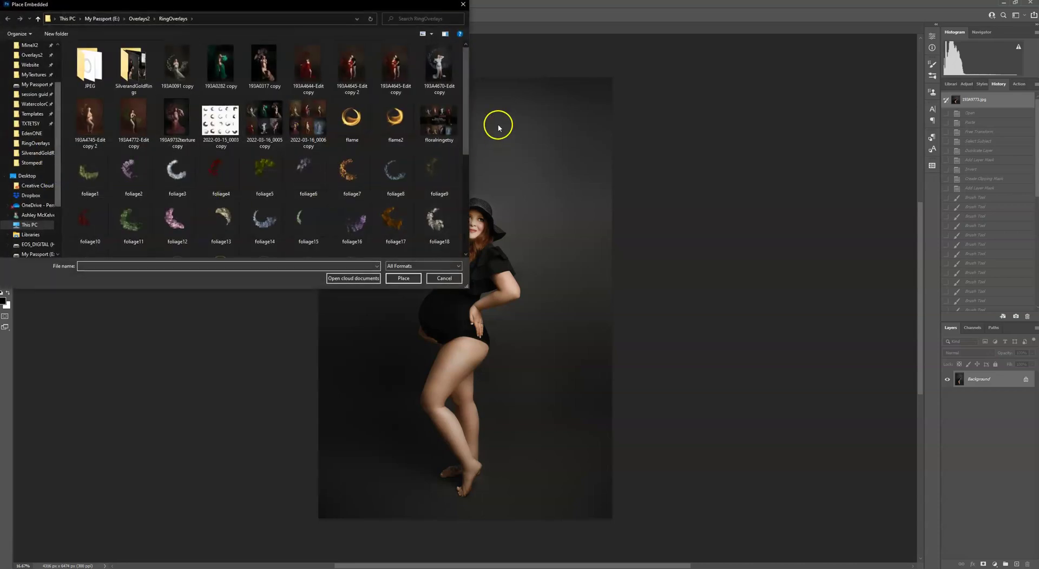
pyautogui.scroll(-1, 467, 113)
pyautogui.scroll(-3, 467, 113)
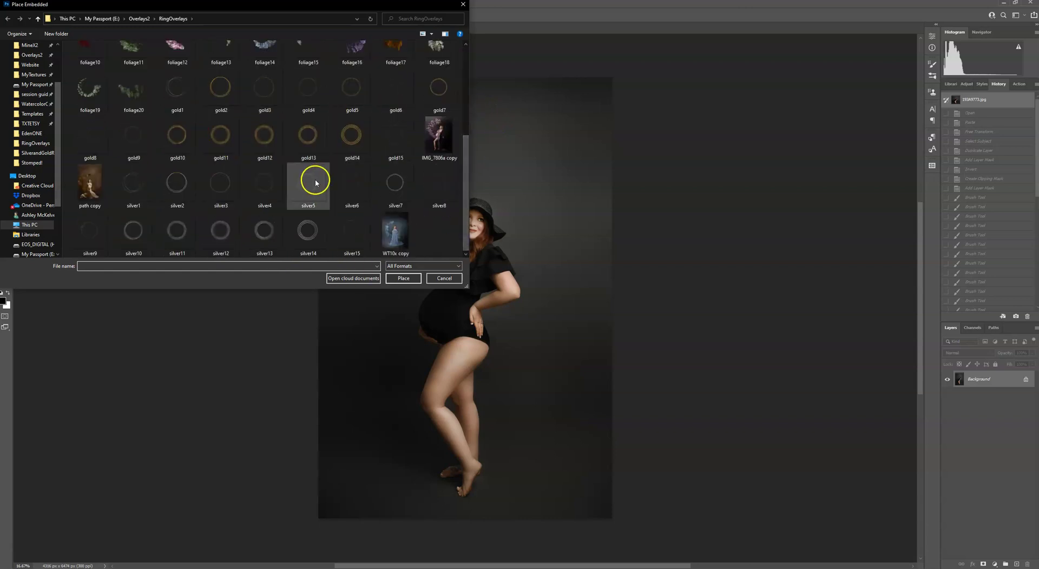
pyautogui.doubleClick(309, 183)
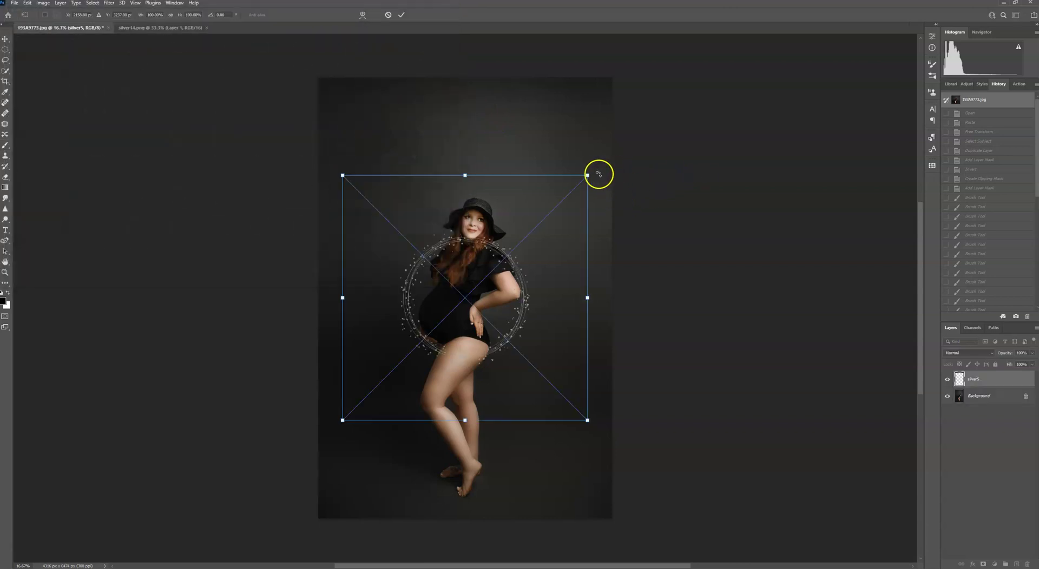
# - Enlarge the silver5 ring from opposite corners and centre it around the woman
pyautogui.moveTo(590, 174); pyautogui.dragTo(703, 71)
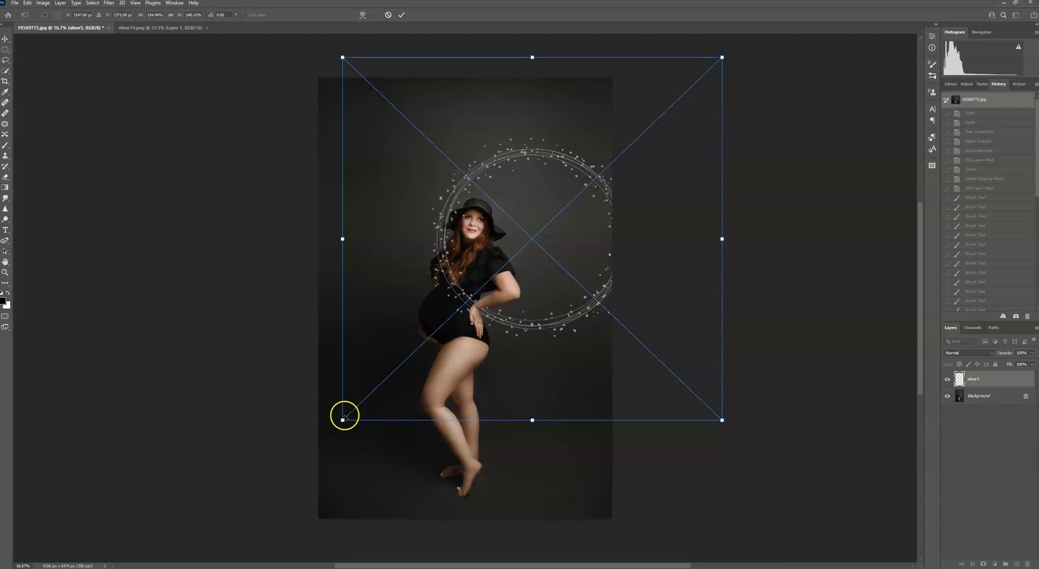
pyautogui.moveTo(339, 420); pyautogui.dragTo(286, 496)
pyautogui.moveTo(482, 422); pyautogui.dragTo(442, 413)
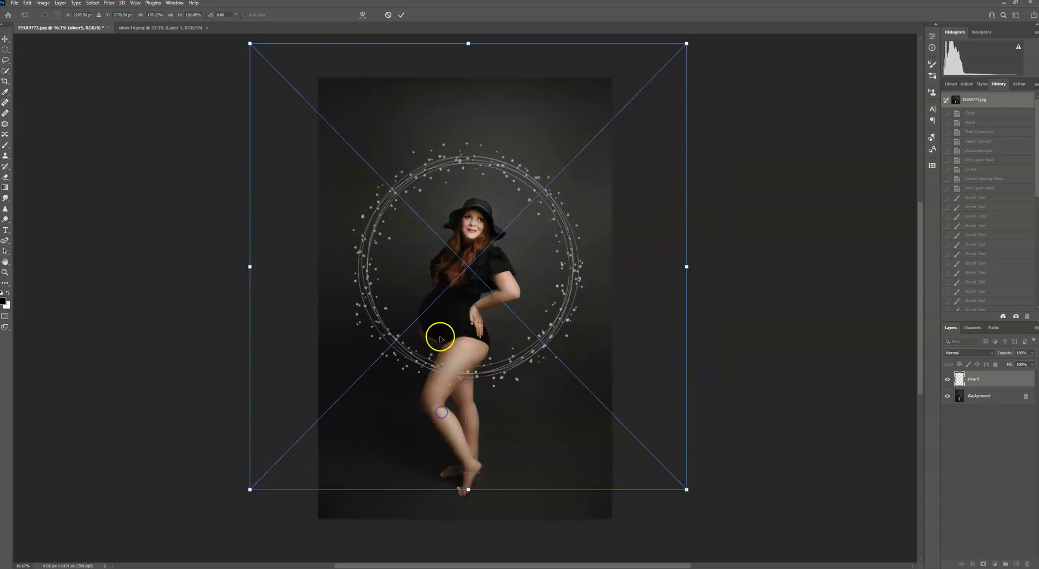
# - Commit the ring, then clip silver5 to a Background copy with an inverted subject mask
pyautogui.click(401, 14)
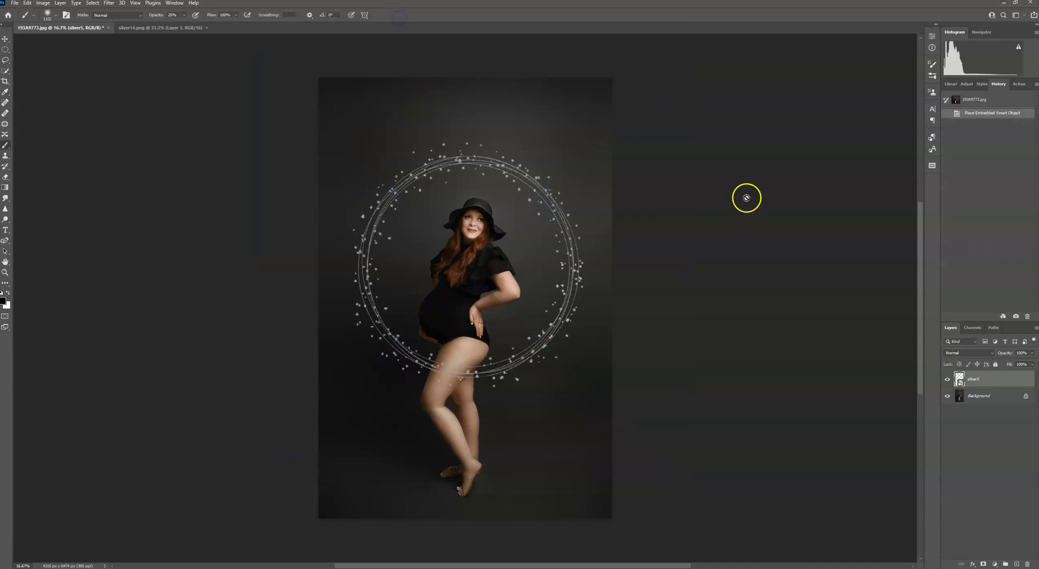
pyautogui.click(990, 397)
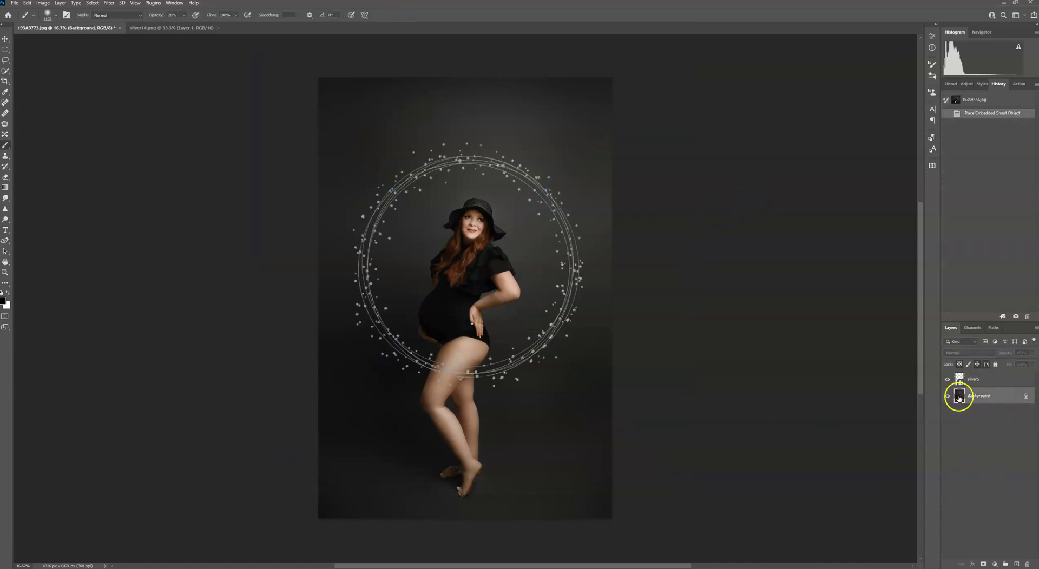
pyautogui.click(6, 71)
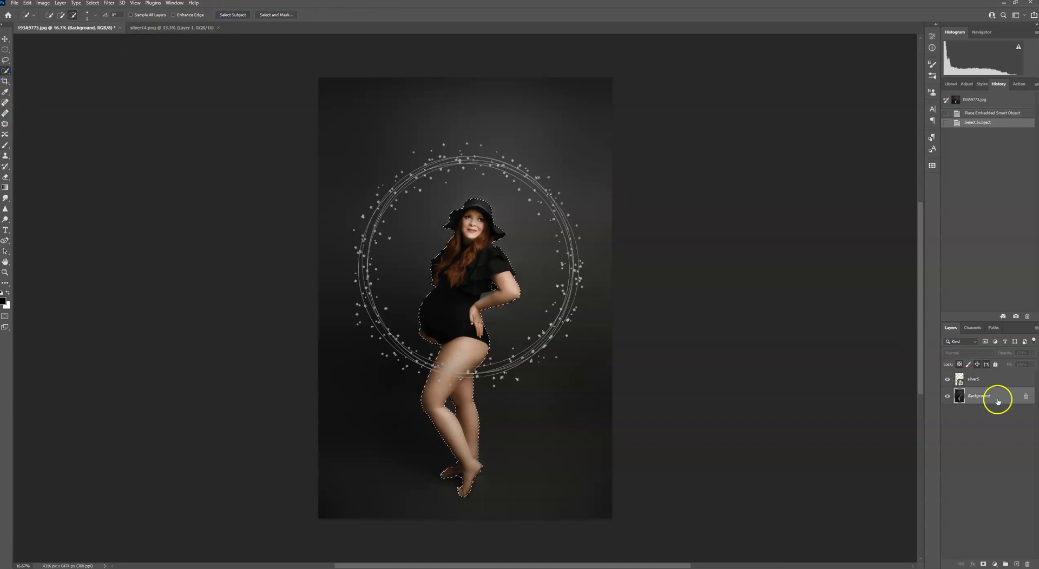
pyautogui.moveTo(999, 402); pyautogui.dragTo(1016, 565)
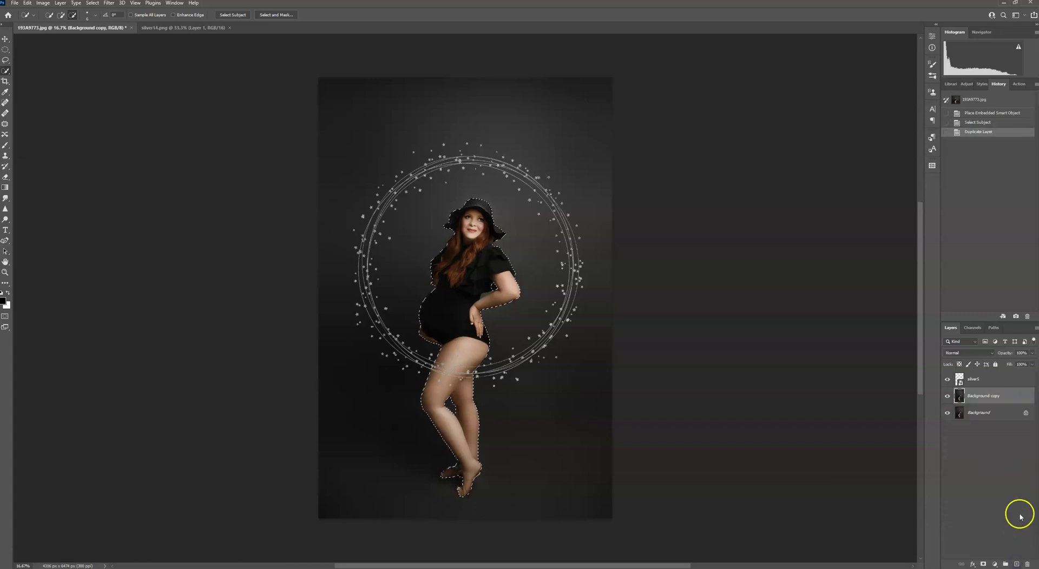
pyautogui.click(984, 565)
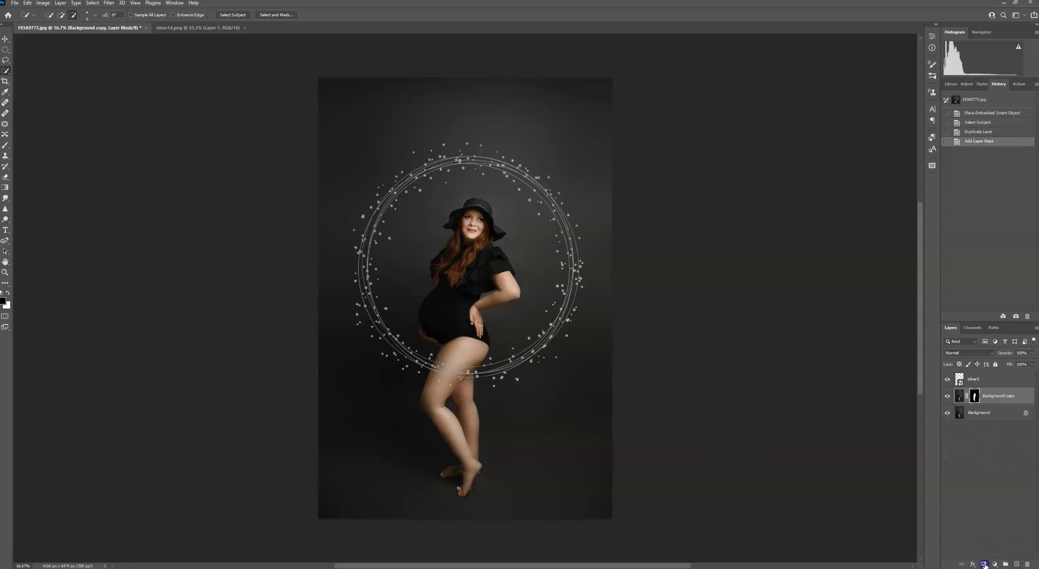
pyautogui.hotkey('ctrl', 'i')
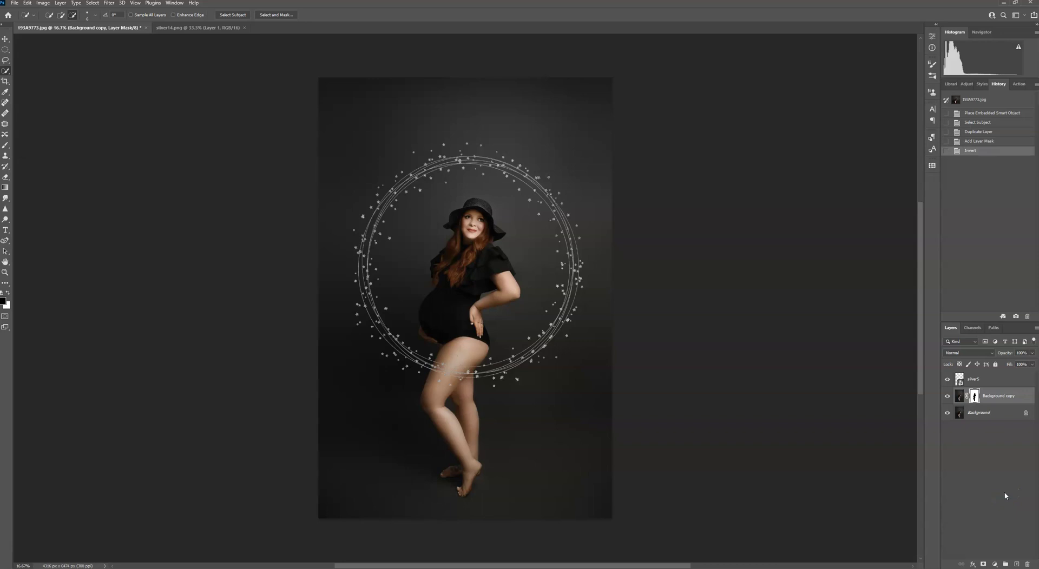
pyautogui.keyDown('alt'); pyautogui.click(1002, 388); pyautogui.keyUp('alt')
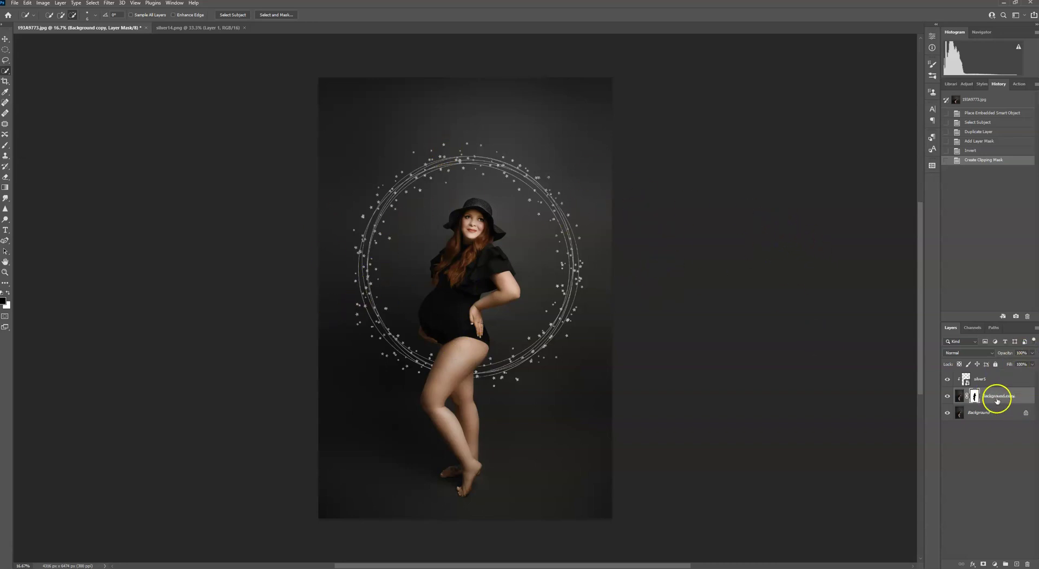
# - Mask the silver5 layer and brush out ring stars over the leg and lower-left side
pyautogui.click(990, 383)
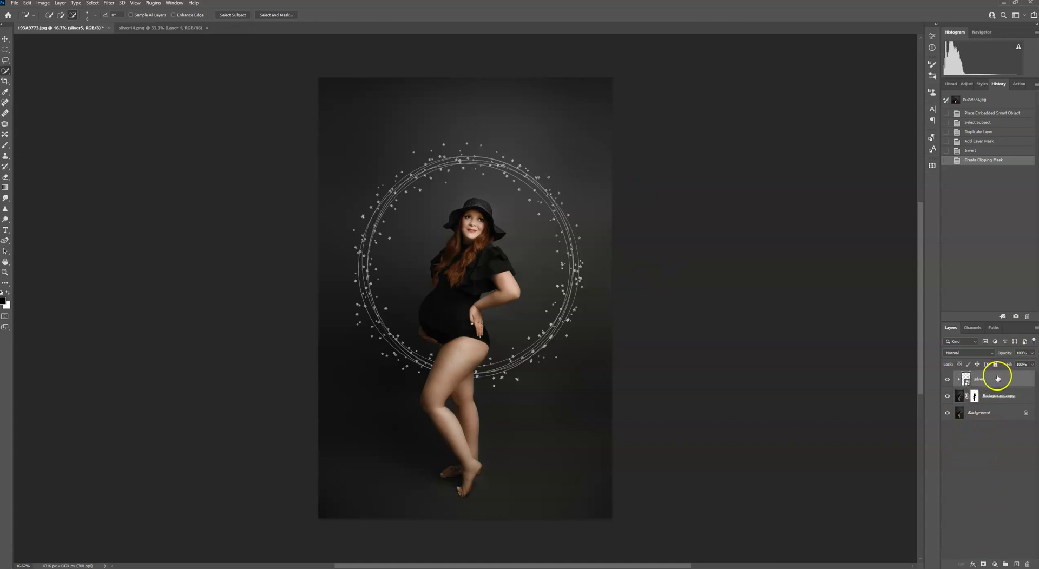
pyautogui.click(982, 564)
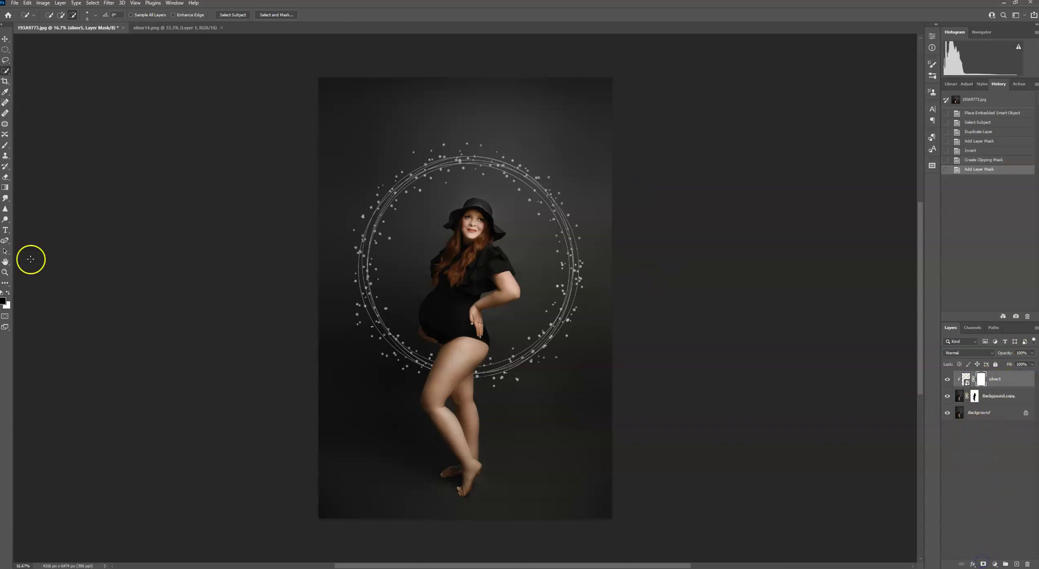
pyautogui.click(5, 145)
pyautogui.click(459, 403)
pyautogui.click(434, 372)
pyautogui.click(436, 374)
pyautogui.click(432, 366)
pyautogui.click(422, 357)
pyautogui.click(404, 344)
pyautogui.click(396, 335)
# - Brush out stars along the ring's left side and thigh, then flatten the image
pyautogui.click(391, 305)
pyautogui.click(391, 275)
pyautogui.click(395, 245)
pyautogui.click(394, 313)
pyautogui.click(411, 358)
pyautogui.click(455, 348)
pyautogui.click(440, 351)
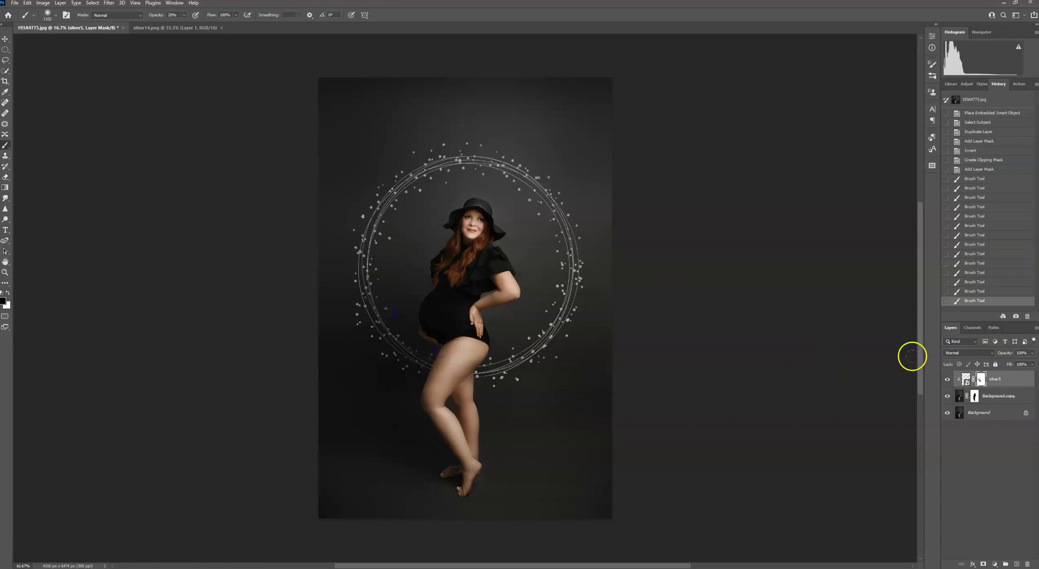
pyautogui.rightClick(986, 414)
pyautogui.click(986, 492)
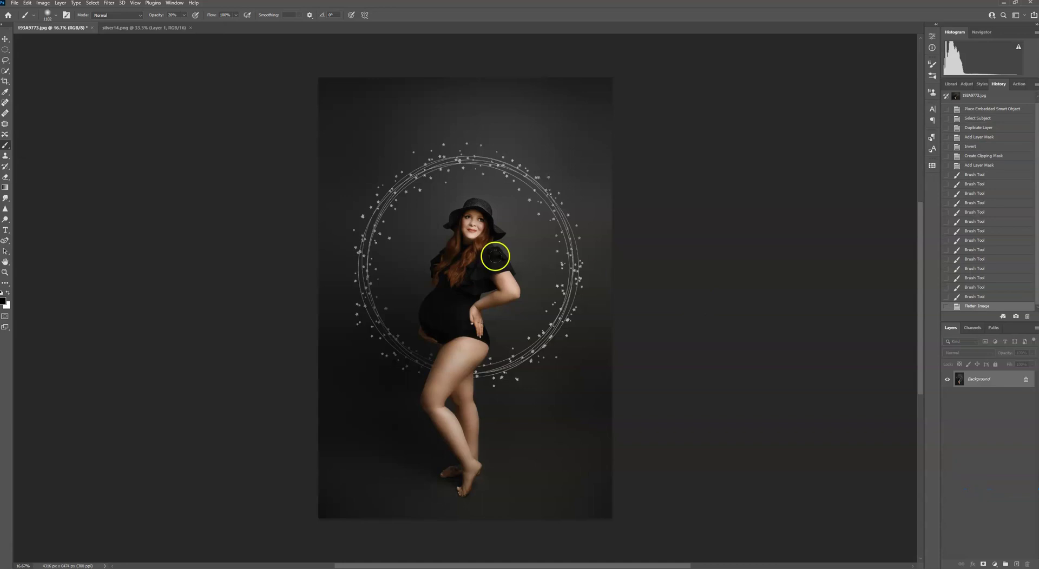